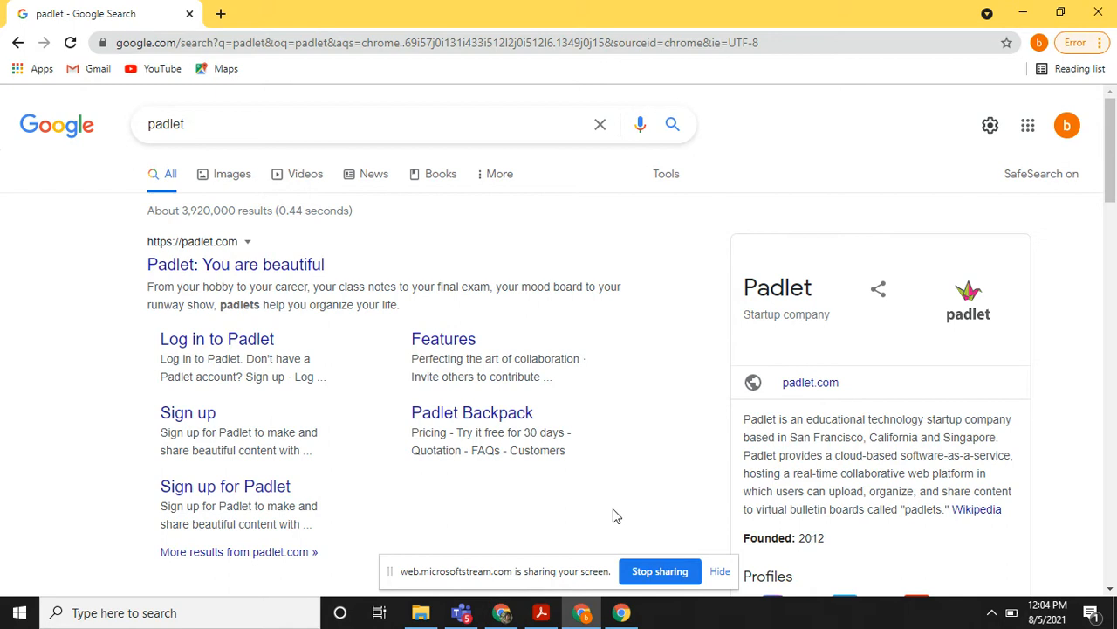
# Open the Padlet home page from the search results in a new tab and go to its free sign-up form.
pyautogui.rightClick(289, 278)
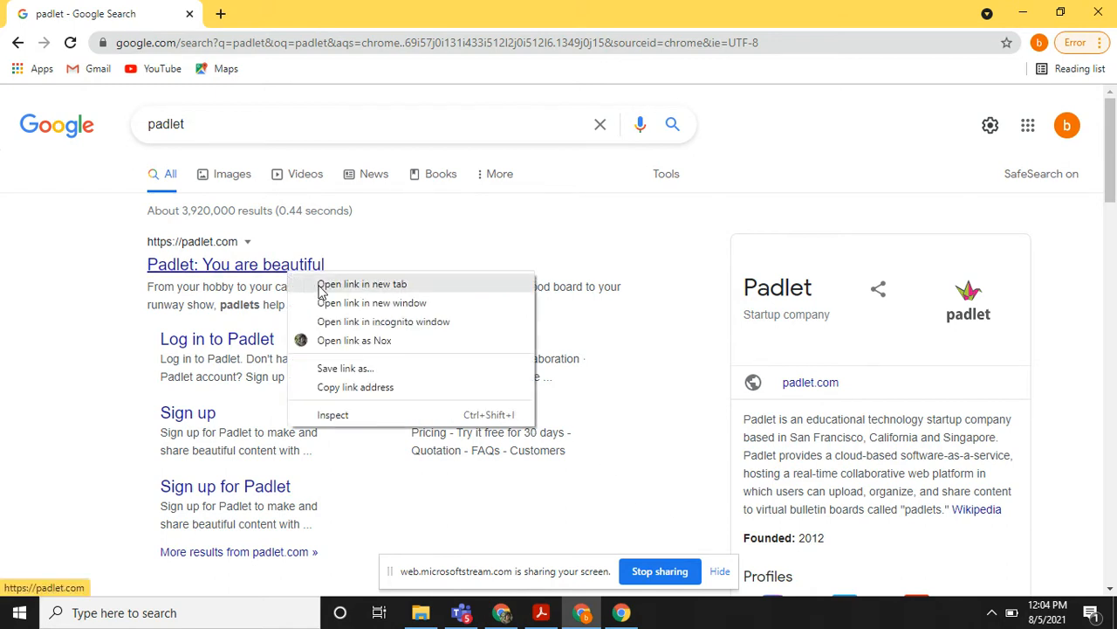
pyautogui.click(361, 284)
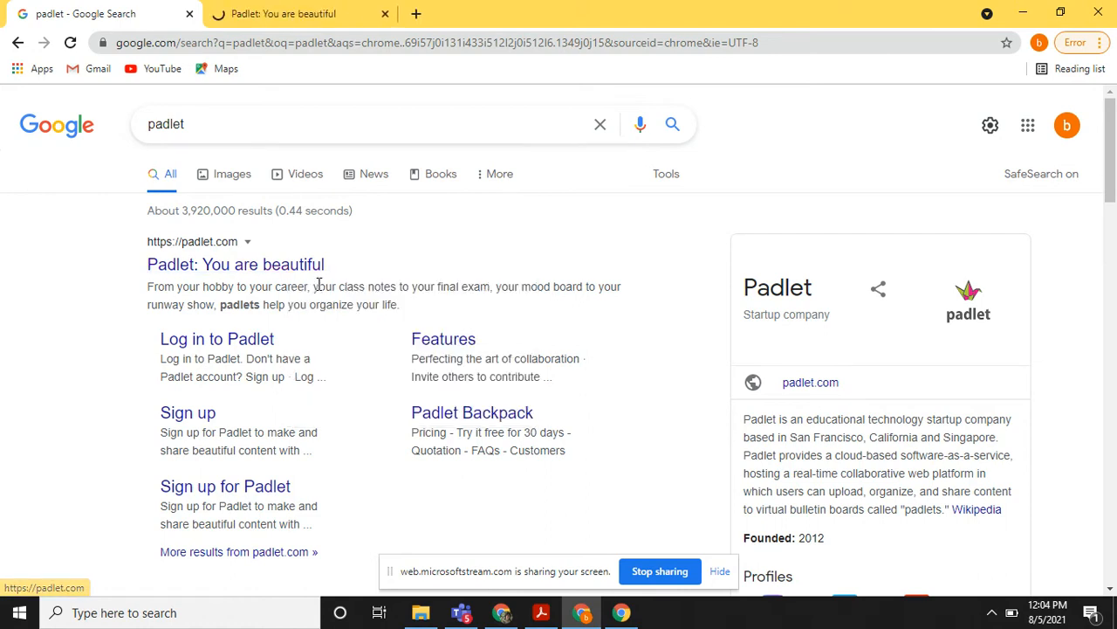
pyautogui.click(307, 18)
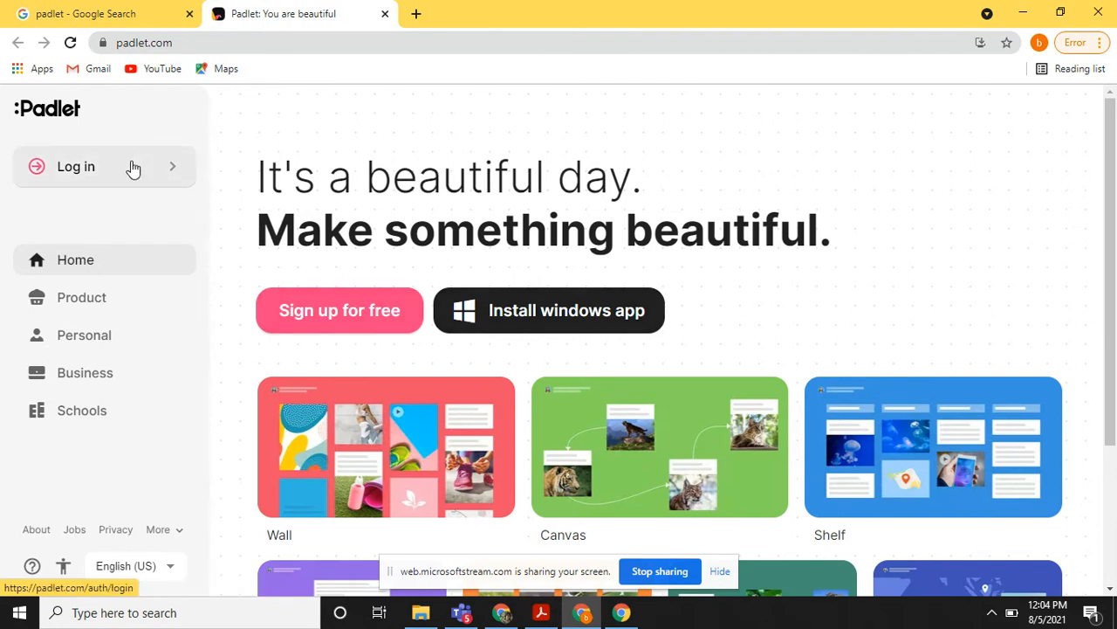
pyautogui.click(314, 320)
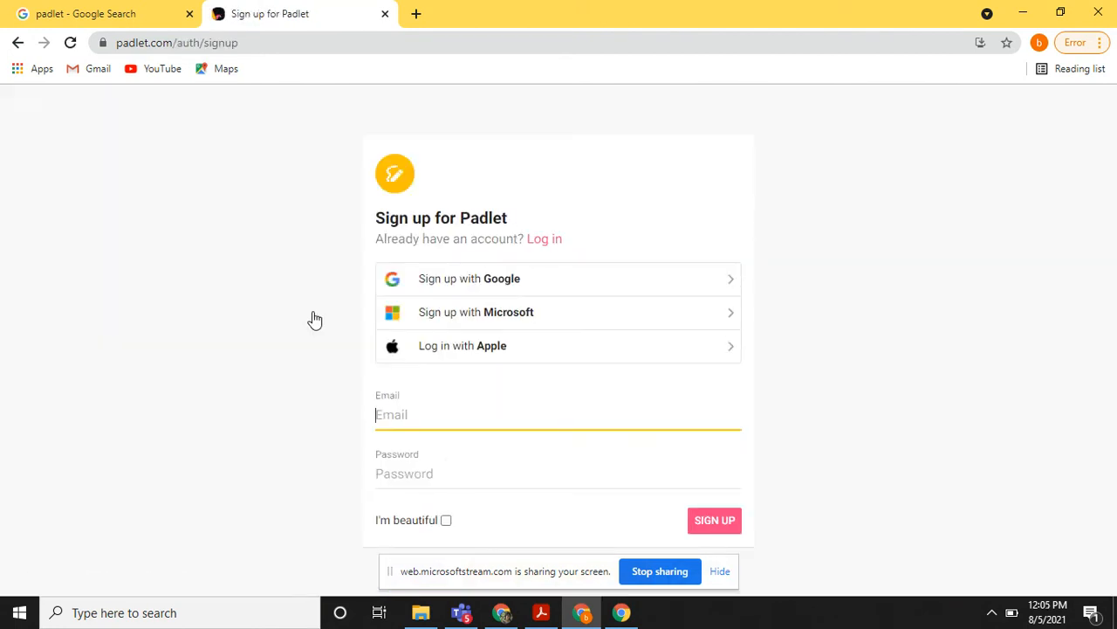
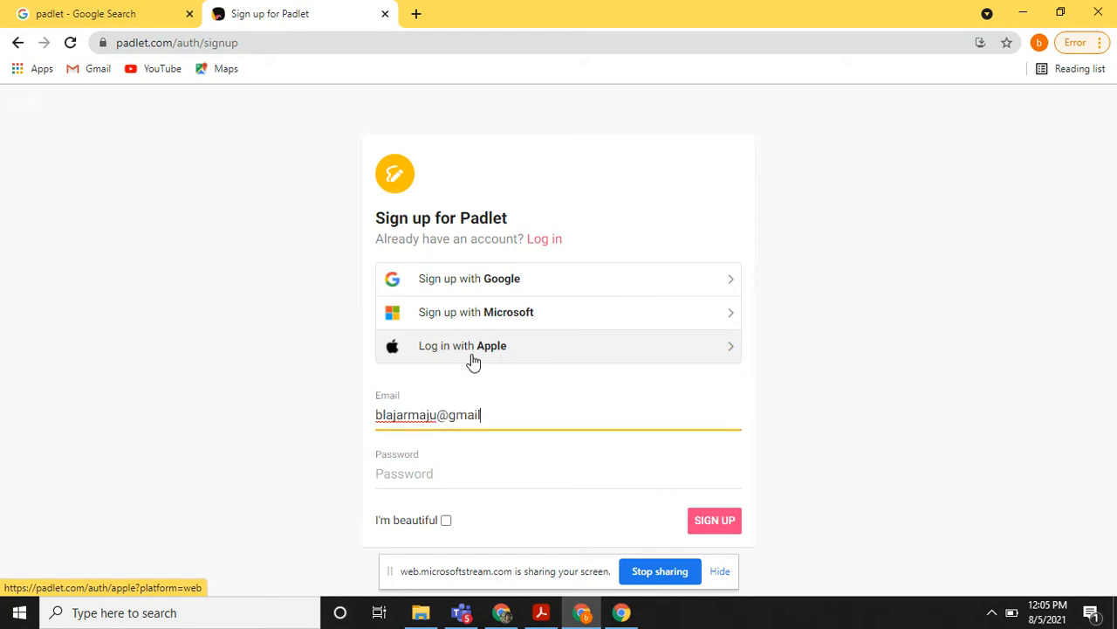
# Sign up for Padlet by entering the account e-mail and password, ticking "I'm beautiful" and submitting the form.
pyautogui.click(474, 469)
pyautogui.write('••••••••')
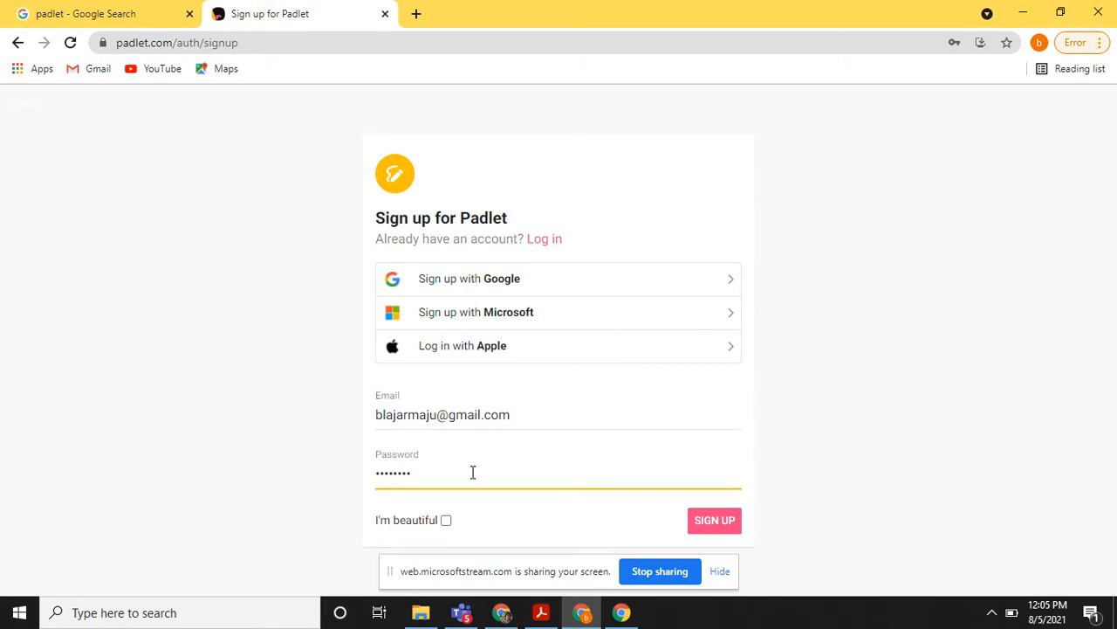
pyautogui.click(445, 520)
pyautogui.click(723, 524)
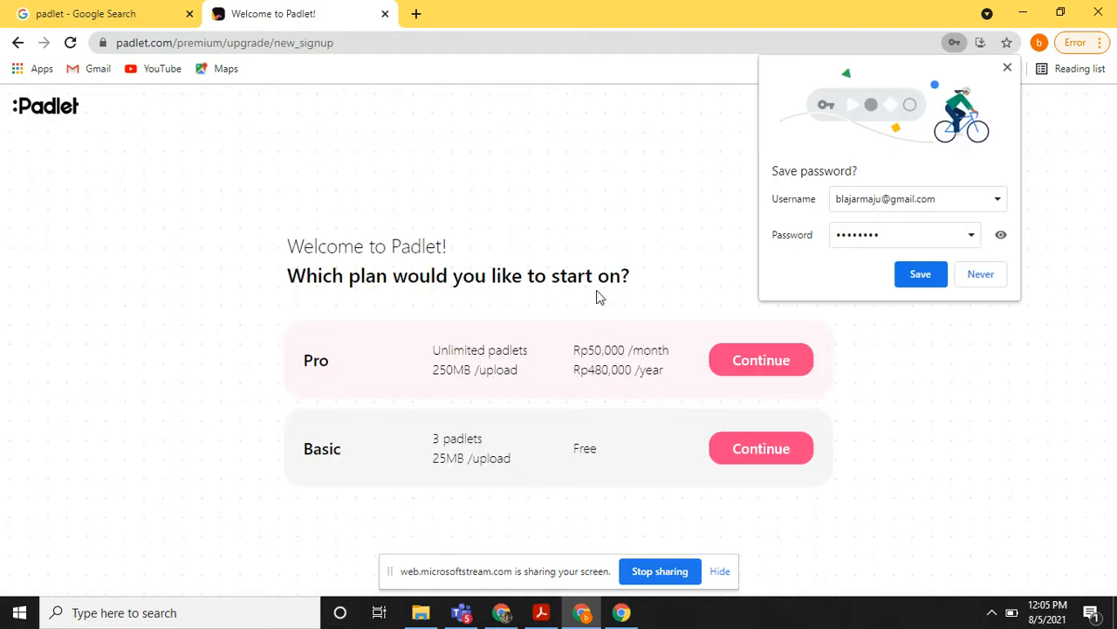
# Decline saving the password in the browser and start on the free Basic plan, continuing to the dashboard.
pyautogui.click(984, 281)
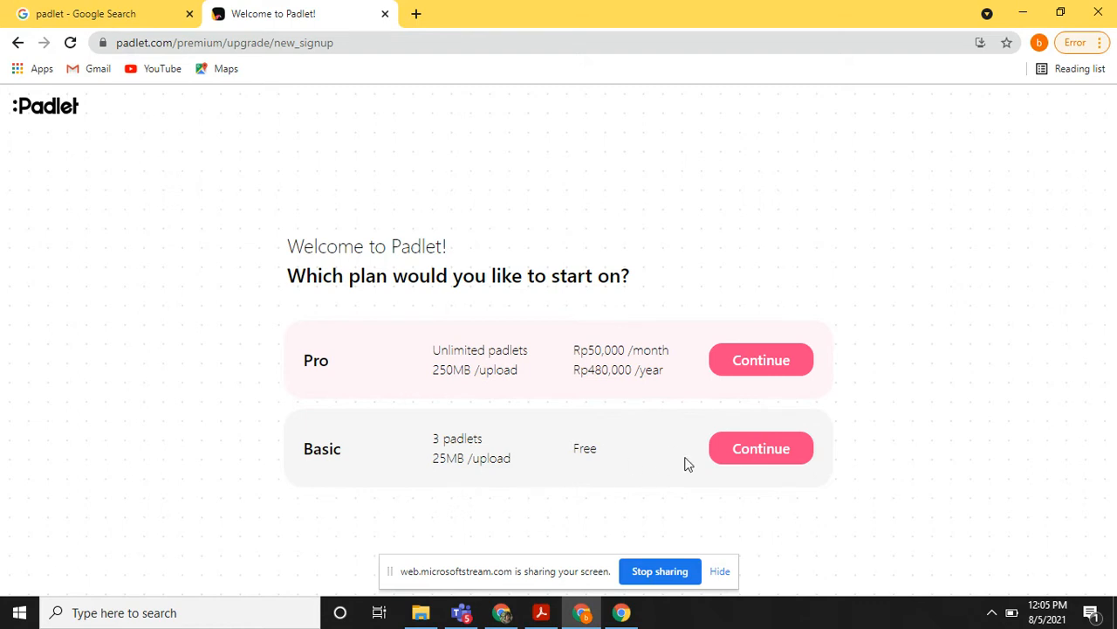
pyautogui.click(749, 454)
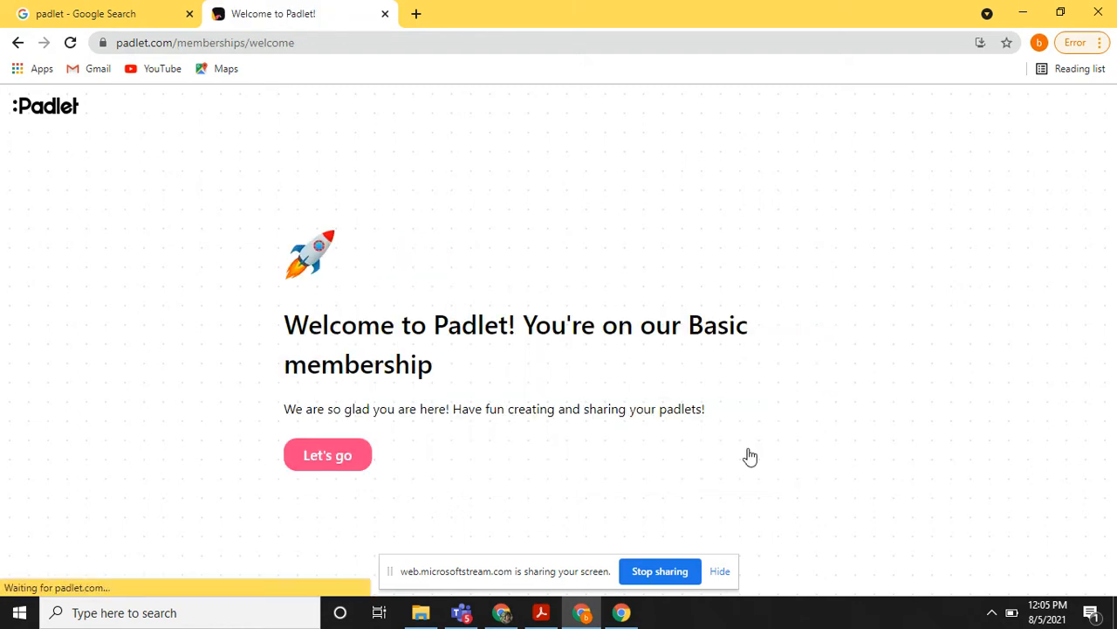
pyautogui.click(360, 459)
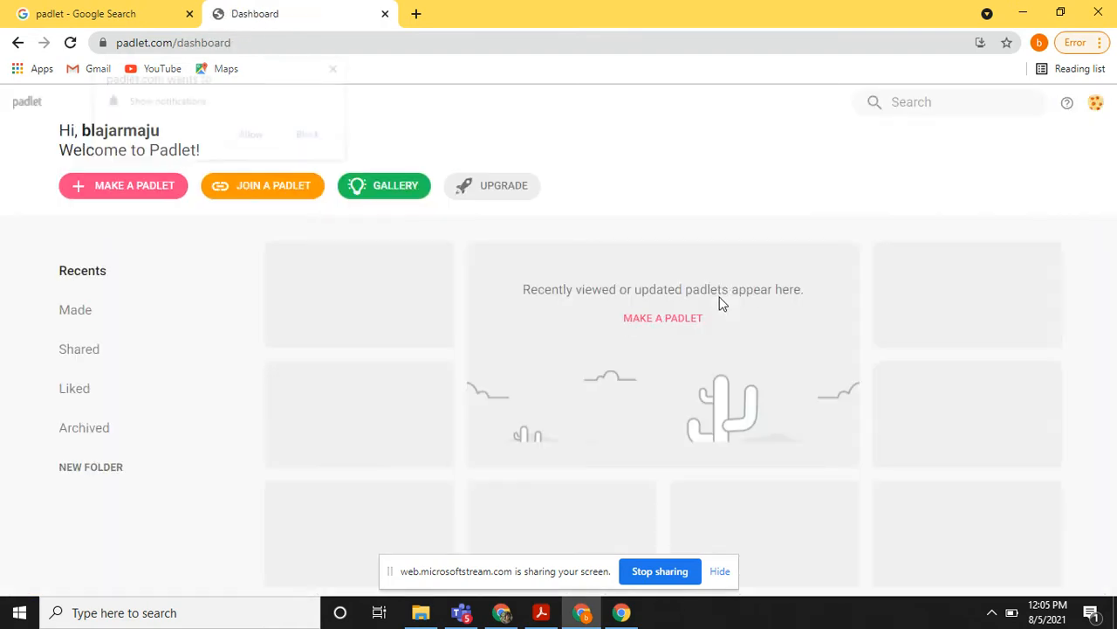
# Dismiss the padlet.com notification requests and block notifications from the site.
pyautogui.click(338, 68)
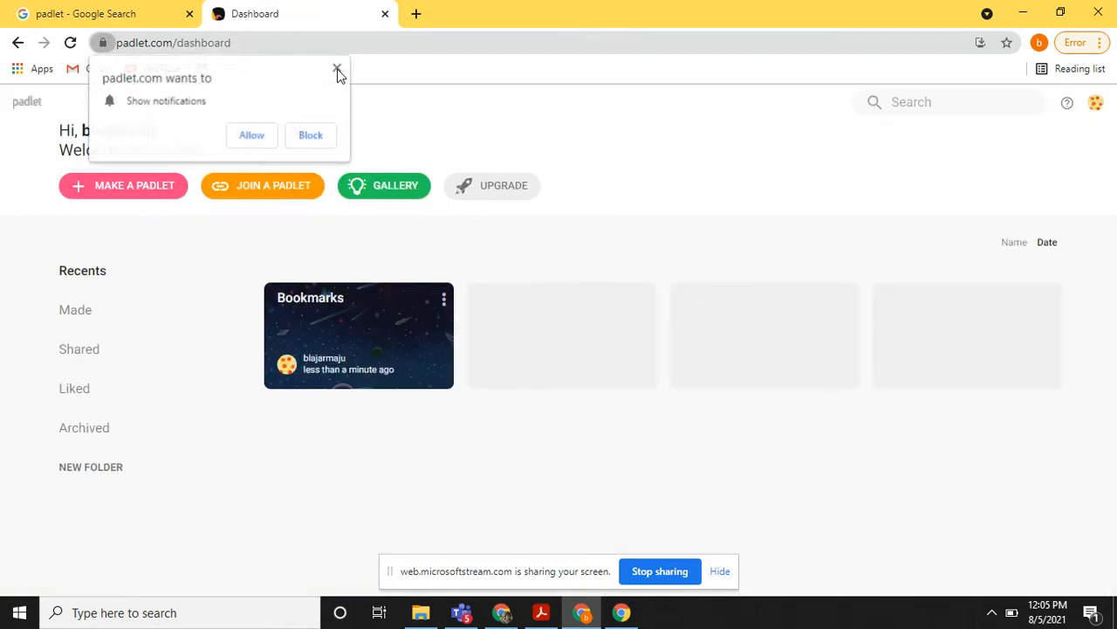
pyautogui.click(338, 70)
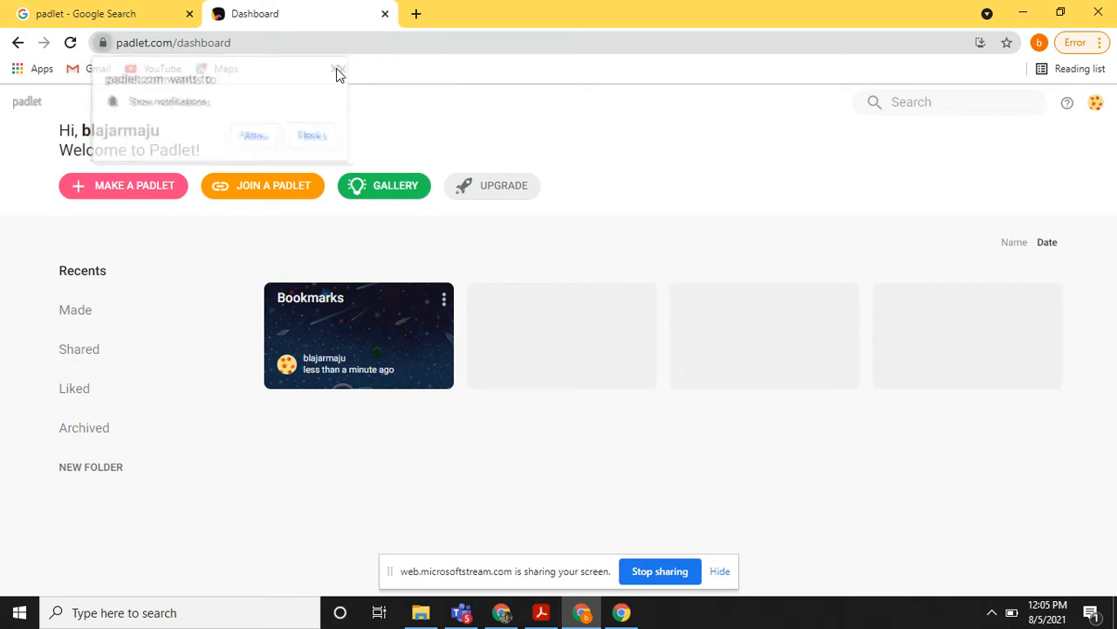
pyautogui.click(306, 140)
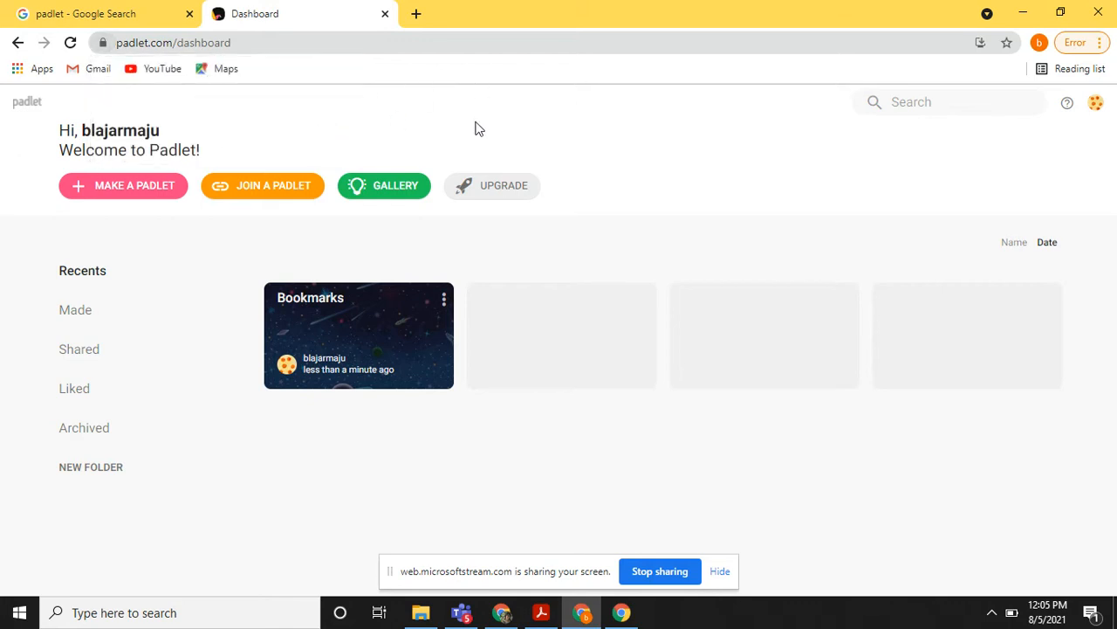
# Make a new padlet, review the available blank layouts and choose the Wall layout.
pyautogui.click(122, 187)
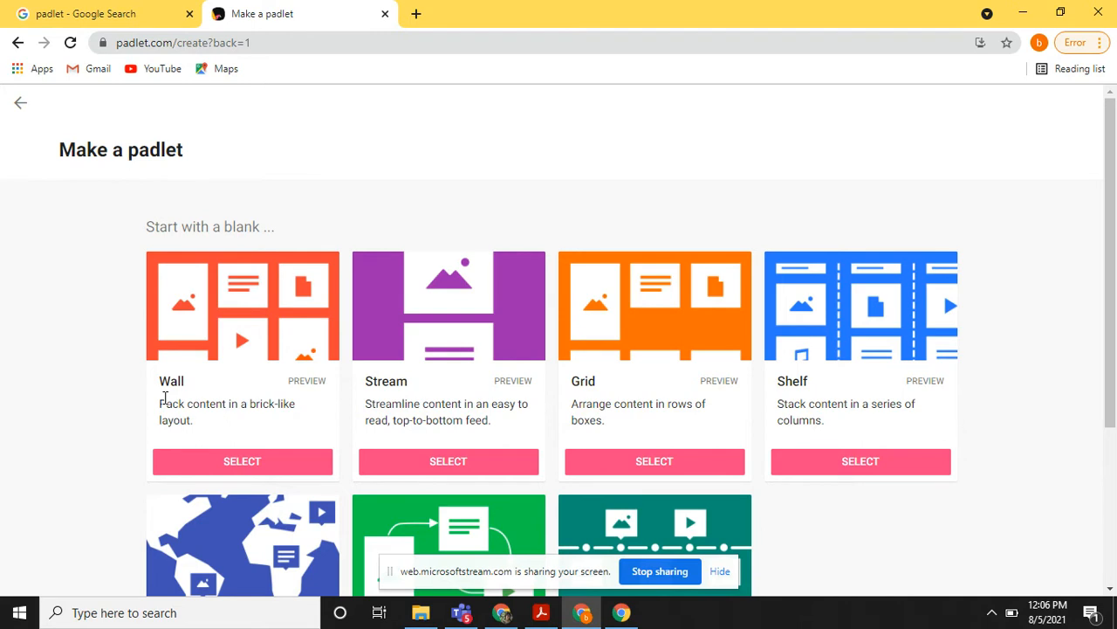
pyautogui.scroll(-2, 166, 400)
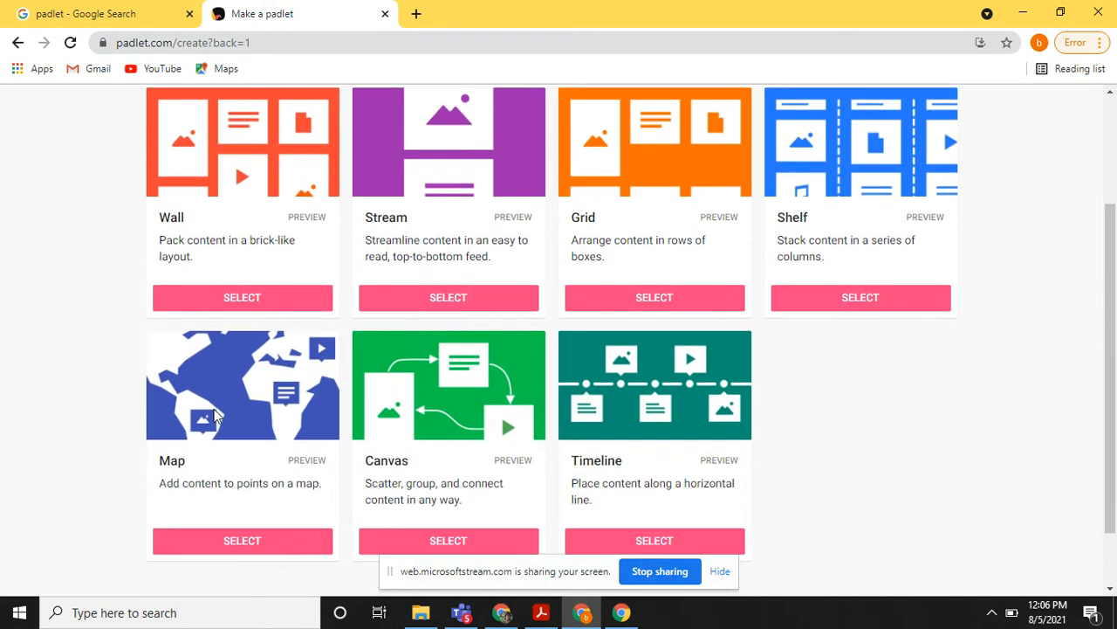
pyautogui.scroll(-1, 204, 411)
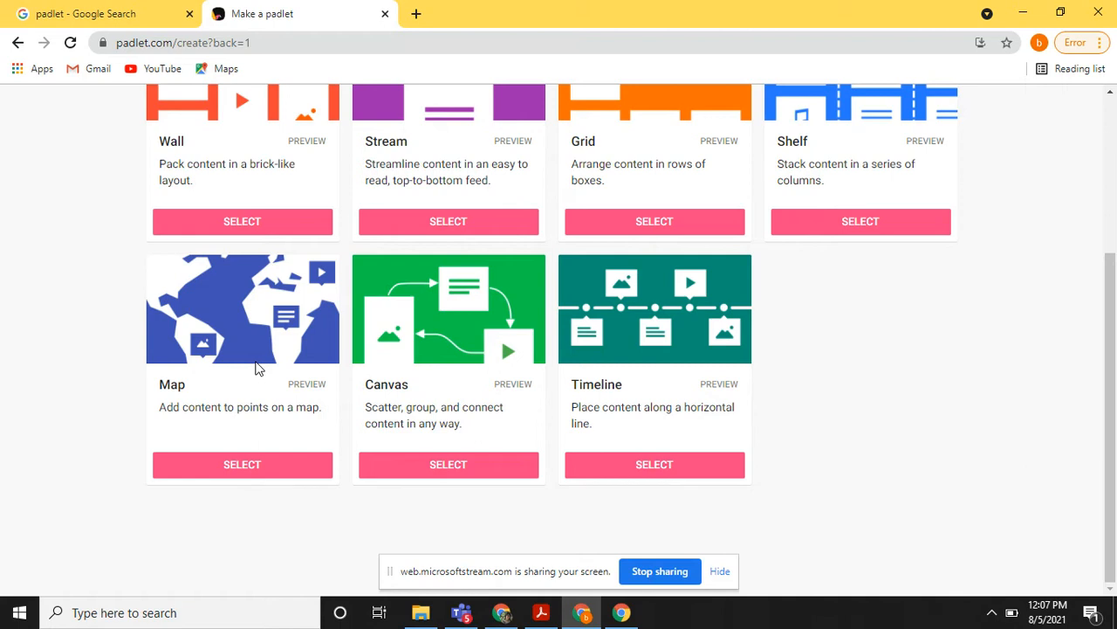
pyautogui.scroll(2, 256, 368)
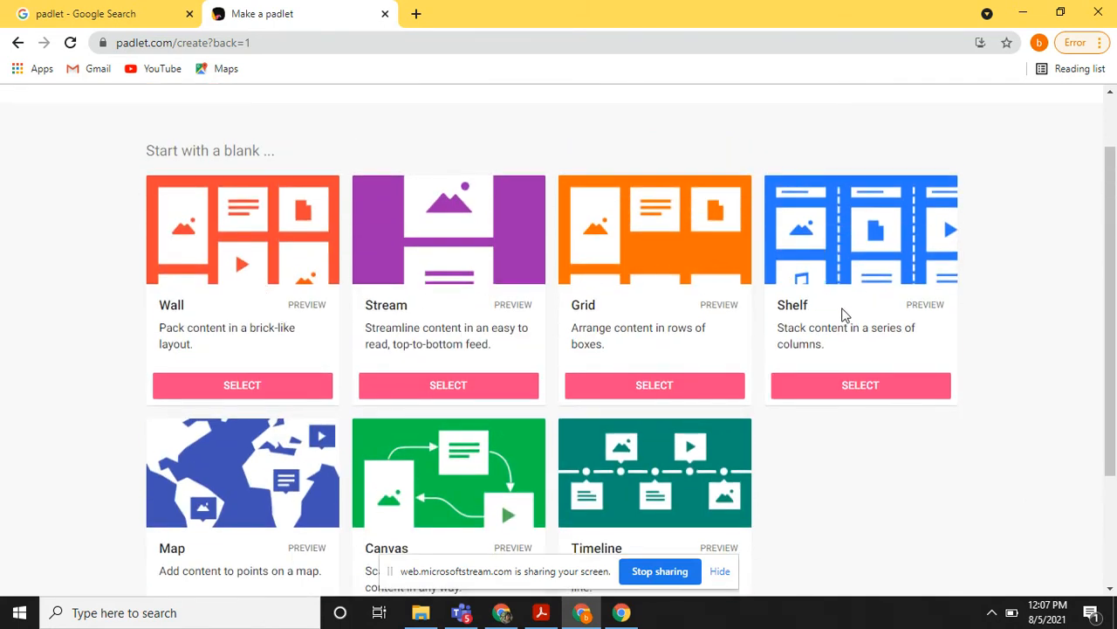
pyautogui.scroll(-1, 541, 330)
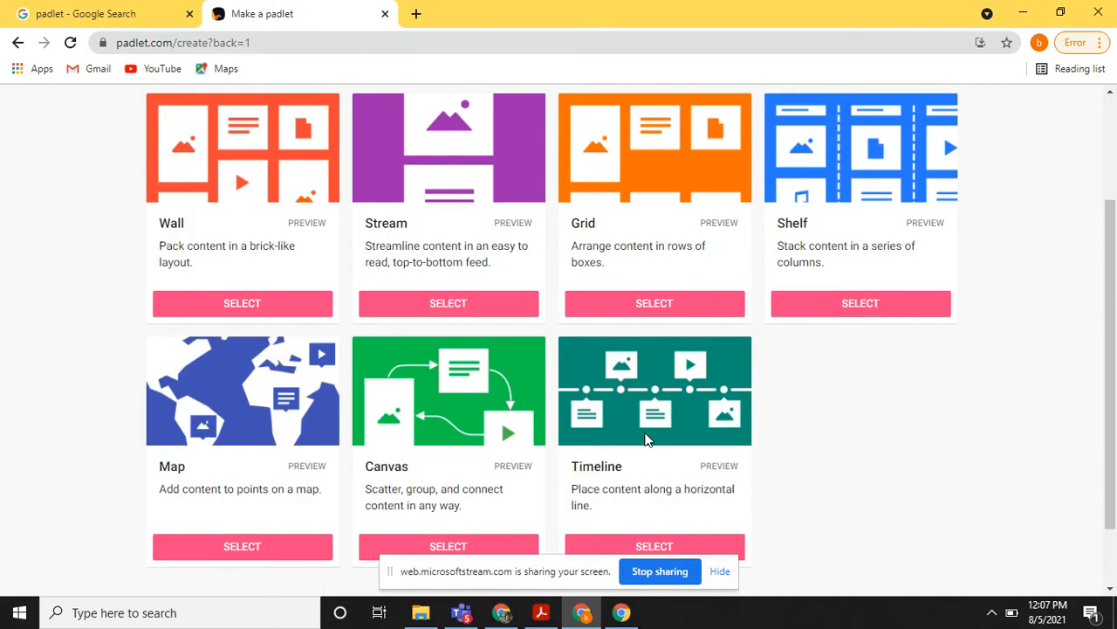
pyautogui.scroll(1, 646, 441)
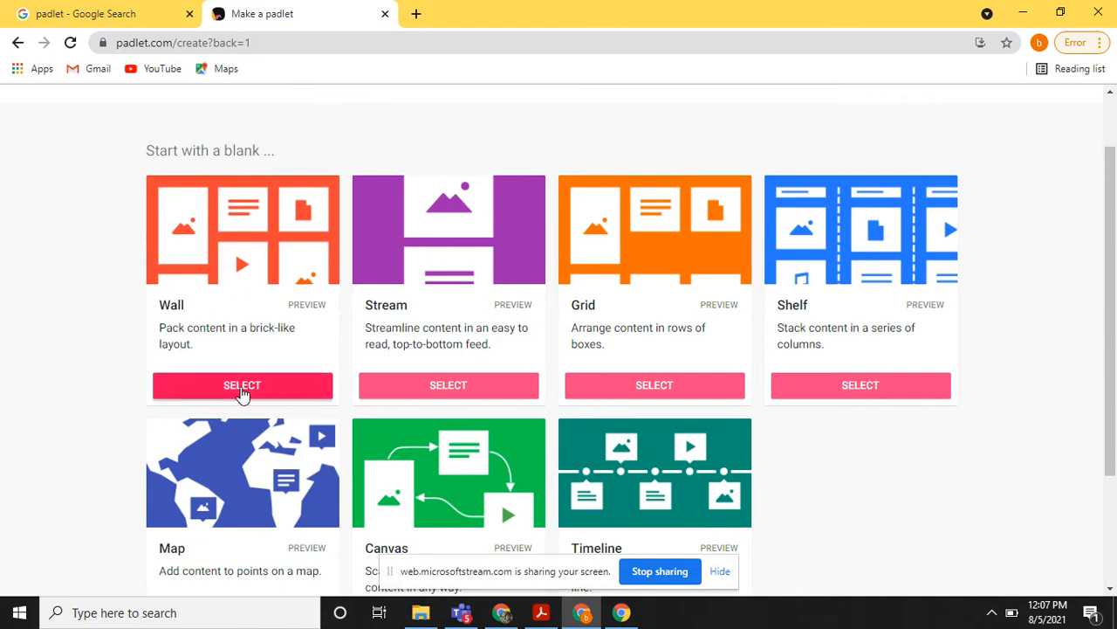
pyautogui.click(243, 389)
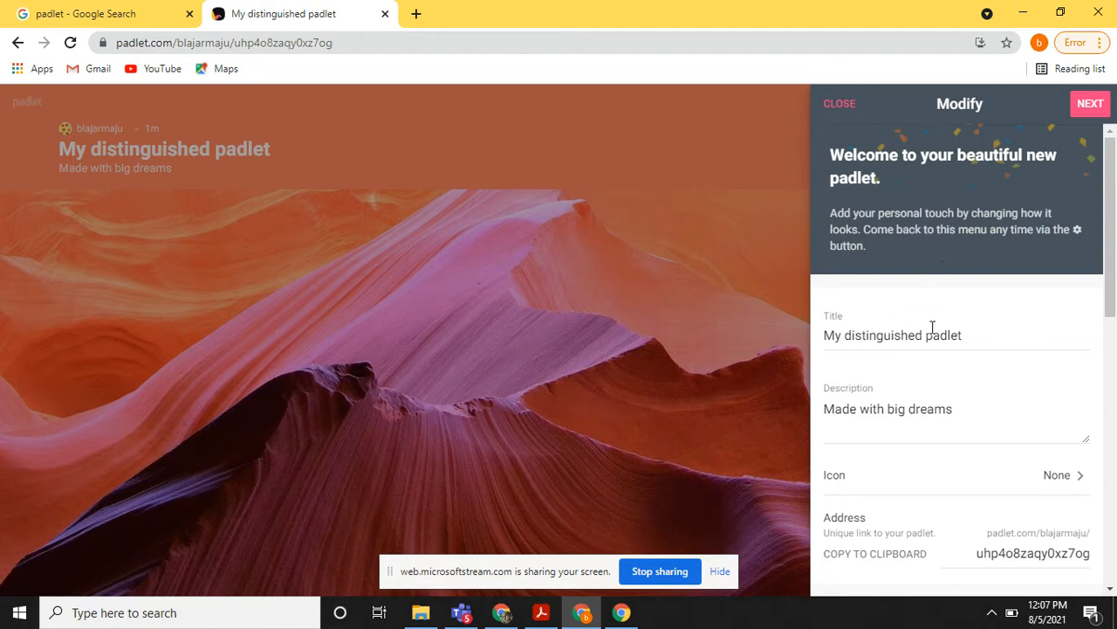
# Set the padlet's title to "Primary and Secondary Sources".
pyautogui.moveTo(980, 337); pyautogui.dragTo(814, 348)
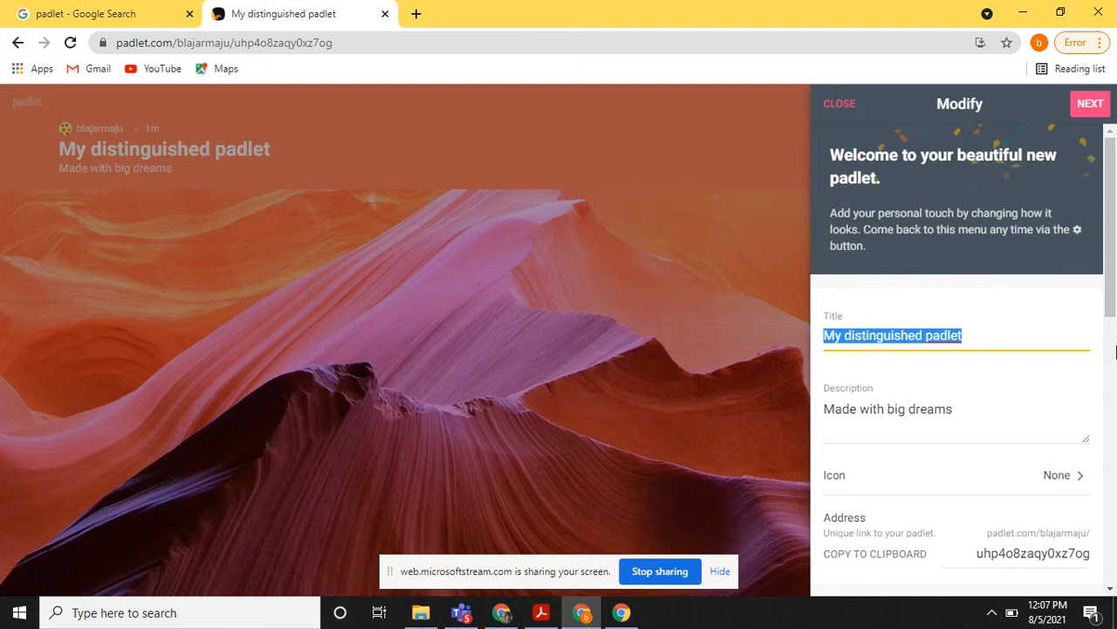
pyautogui.write('Prima')
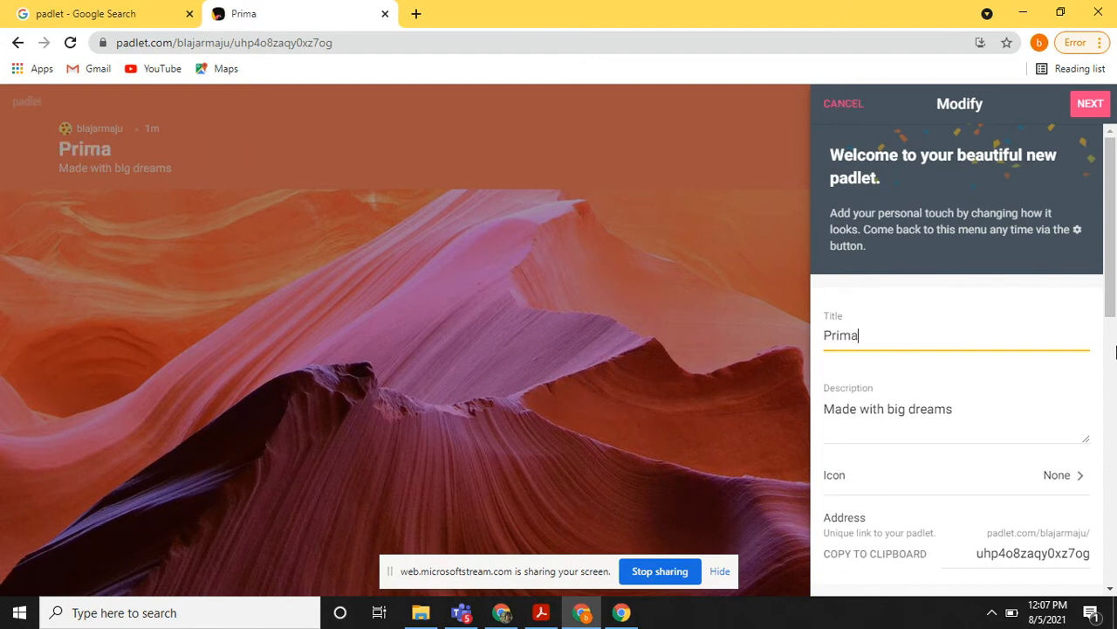
pyautogui.write('ry and S')
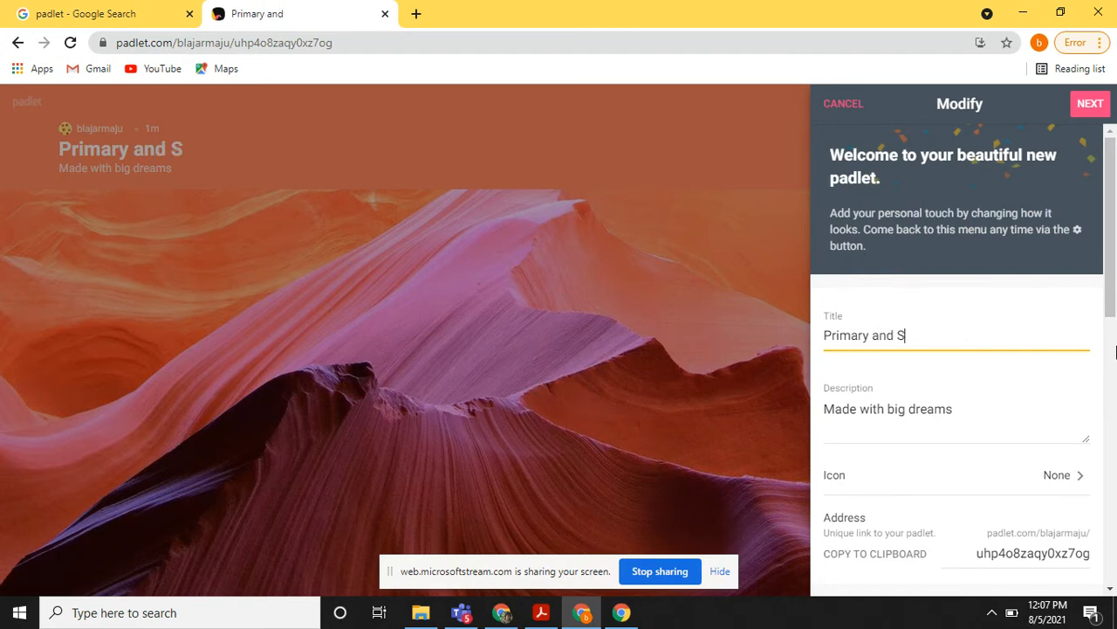
pyautogui.write('econdary ')
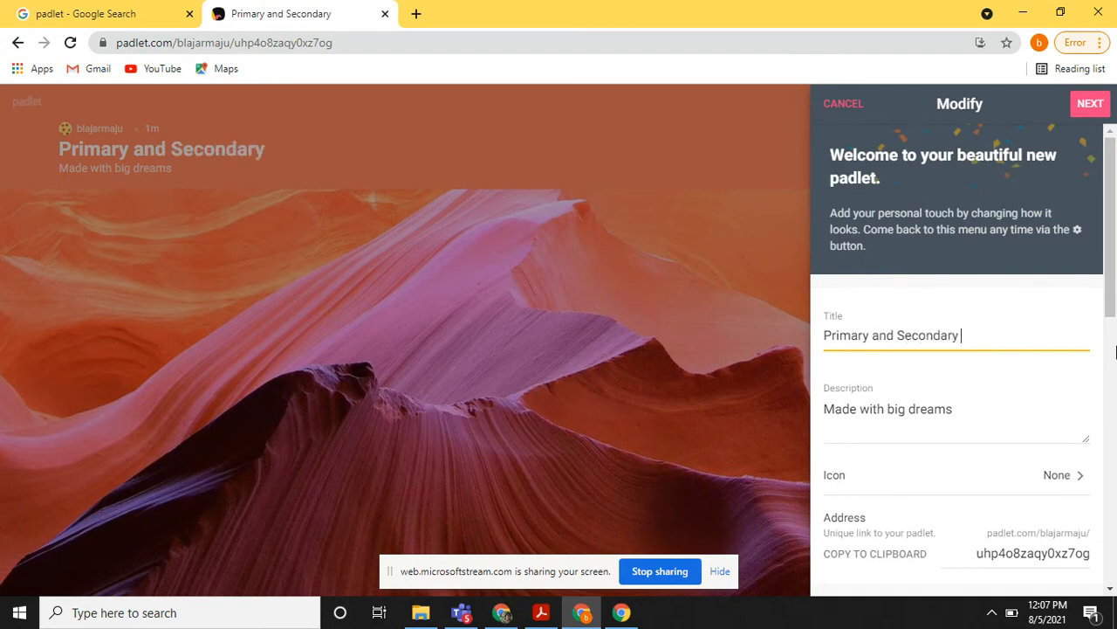
pyautogui.write('Sources')
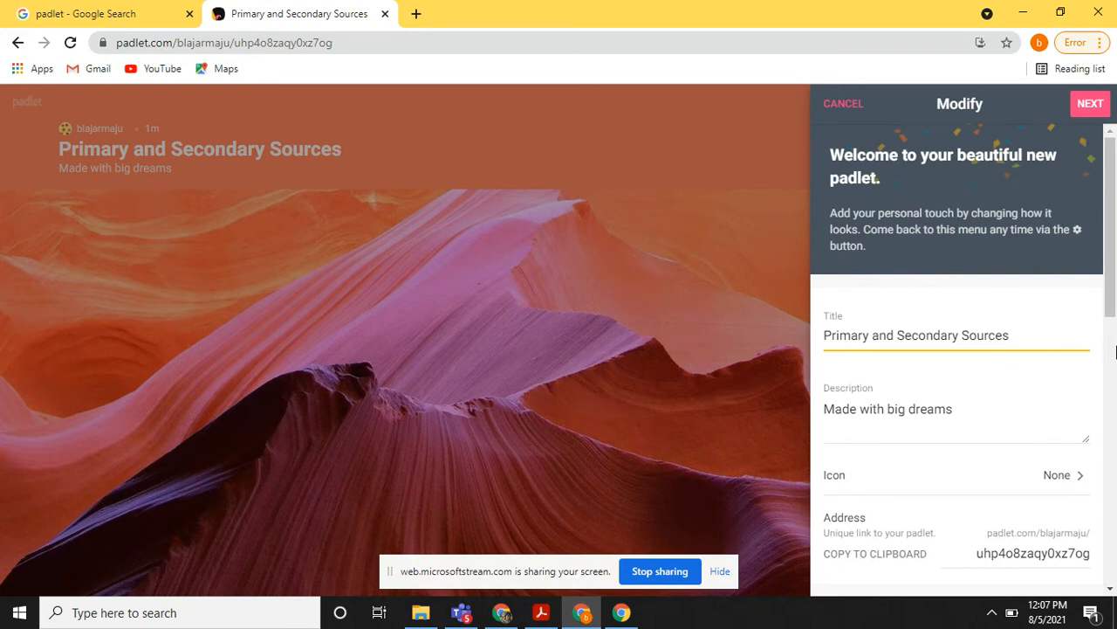
# Replace the padlet's description with "Carilah benda atau object disekeliling Anda dan indentifikasi apa".
pyautogui.moveTo(965, 407); pyautogui.dragTo(829, 400)
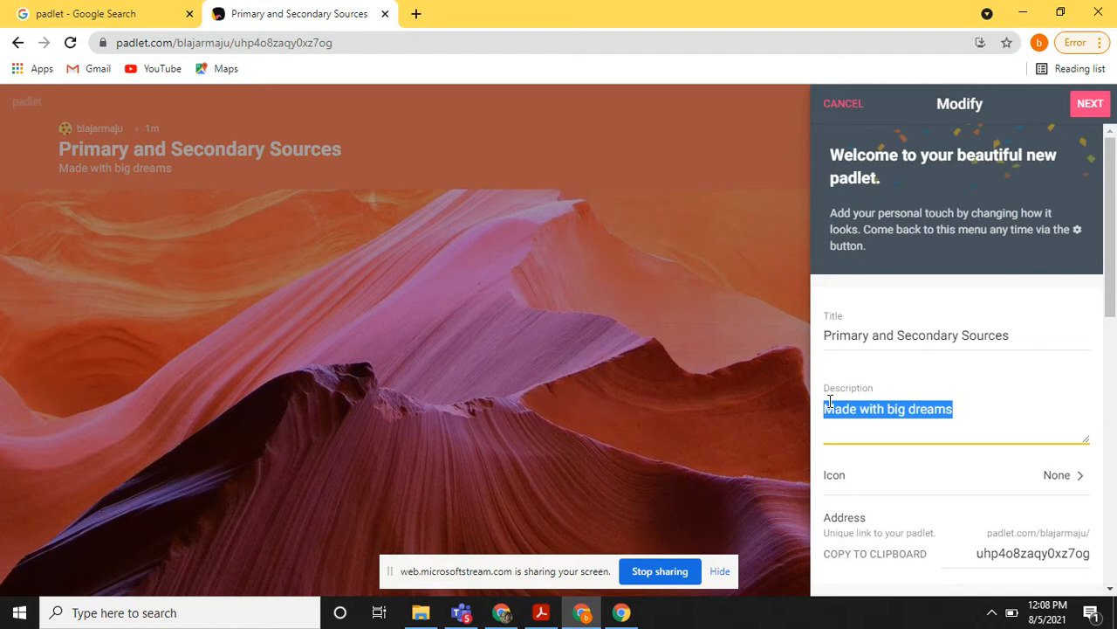
pyautogui.write('Carilah ')
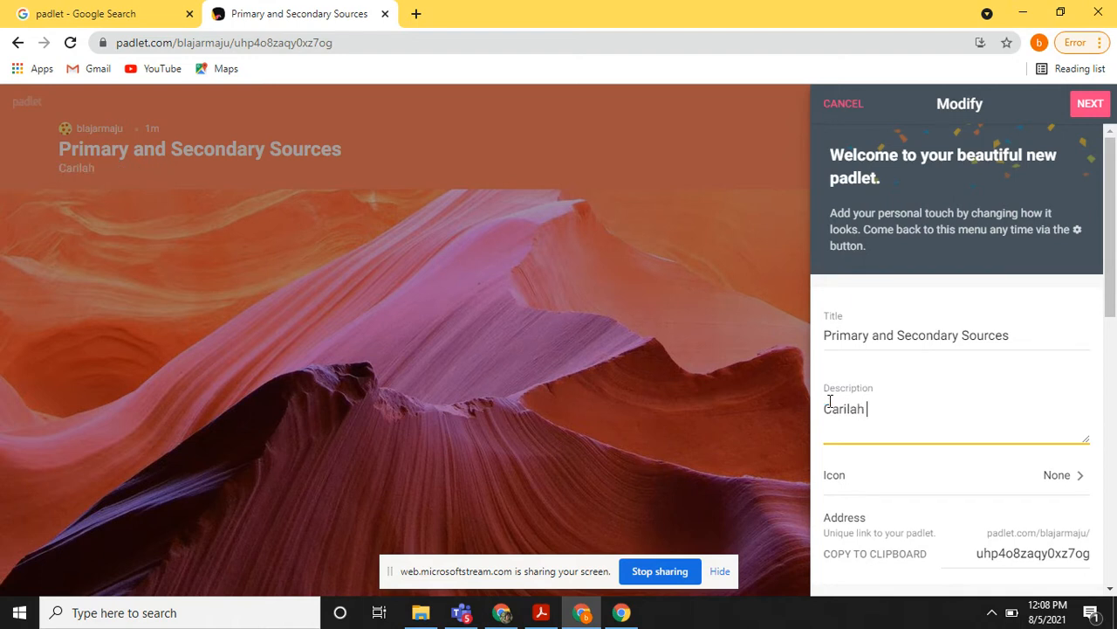
pyautogui.write('benda atau o')
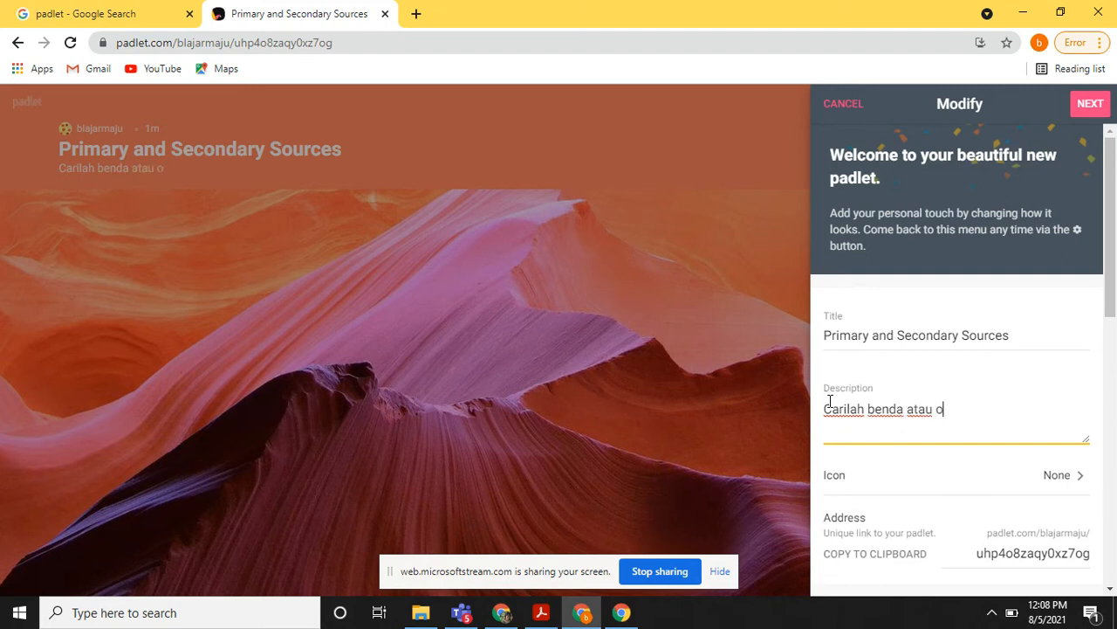
pyautogui.write('bject dise')
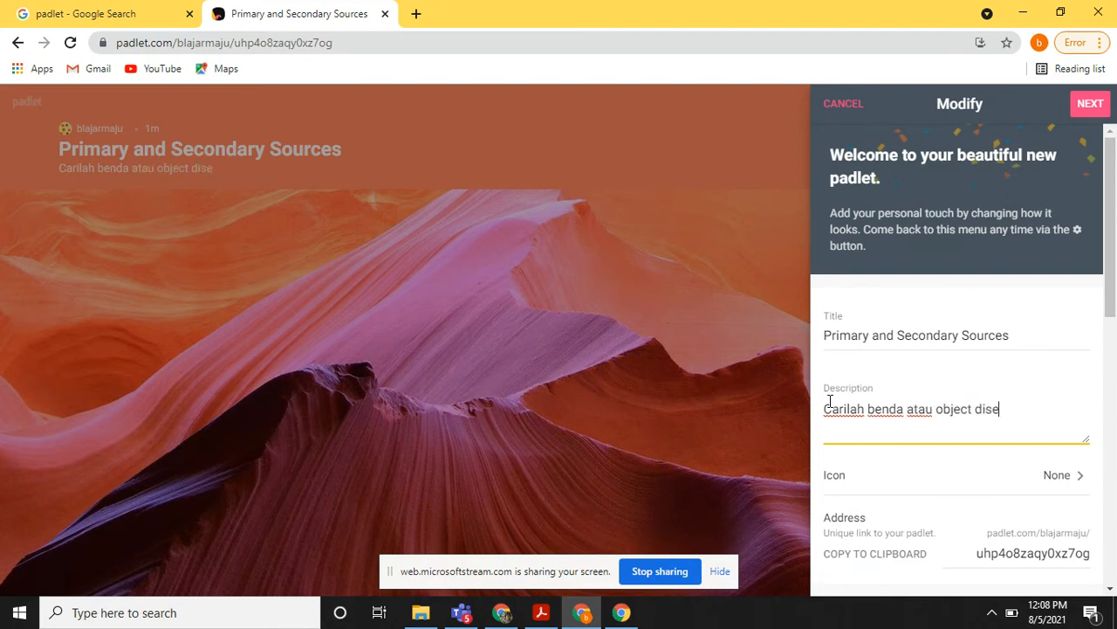
pyautogui.write('keliling ')
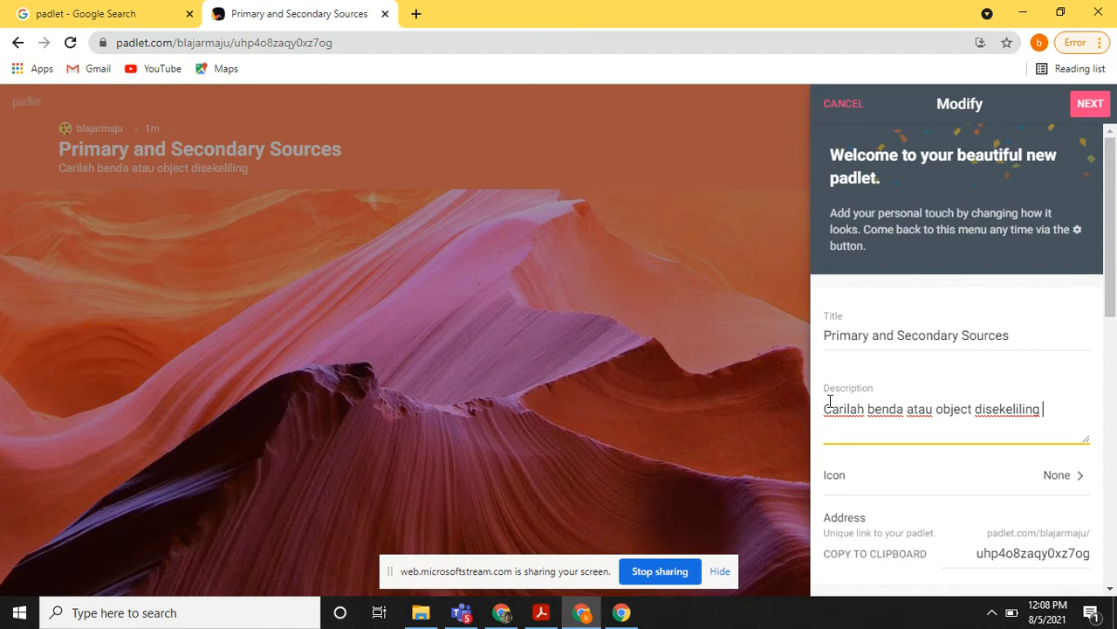
pyautogui.write('Anda yg bisa')
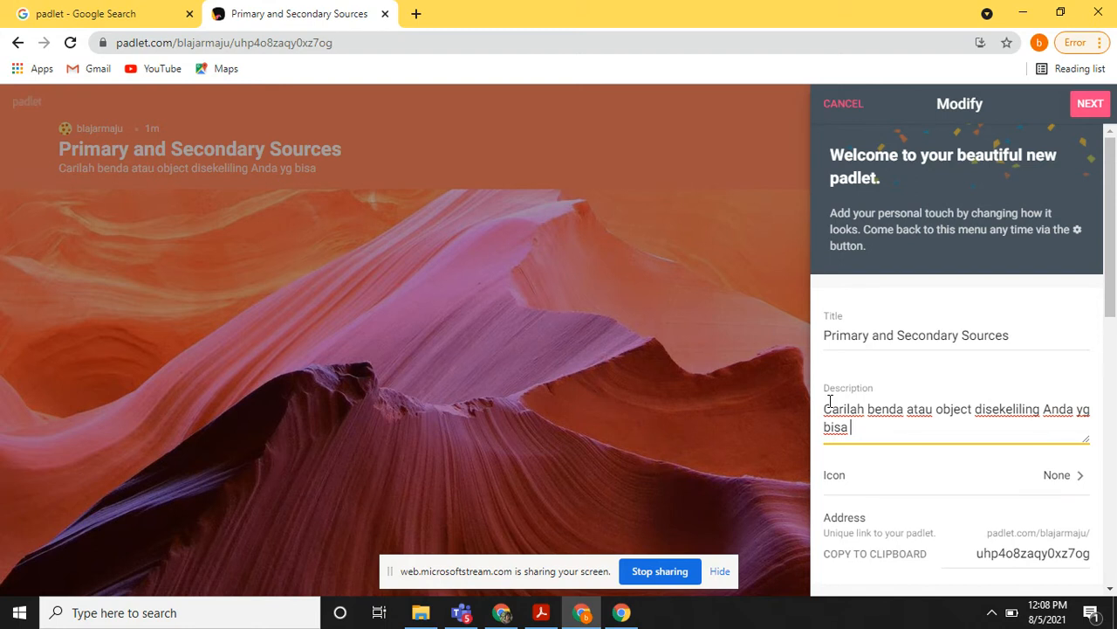
pyautogui.press('BackSpace')
pyautogui.press('BackSpace')
pyautogui.press('BackSpace')
pyautogui.press('BackSpace')
pyautogui.press('BackSpace')
pyautogui.press('BackSpace')
pyautogui.press('BackSpace')
pyautogui.press('BackSpace')
pyautogui.write('dan indentifikasi apa')
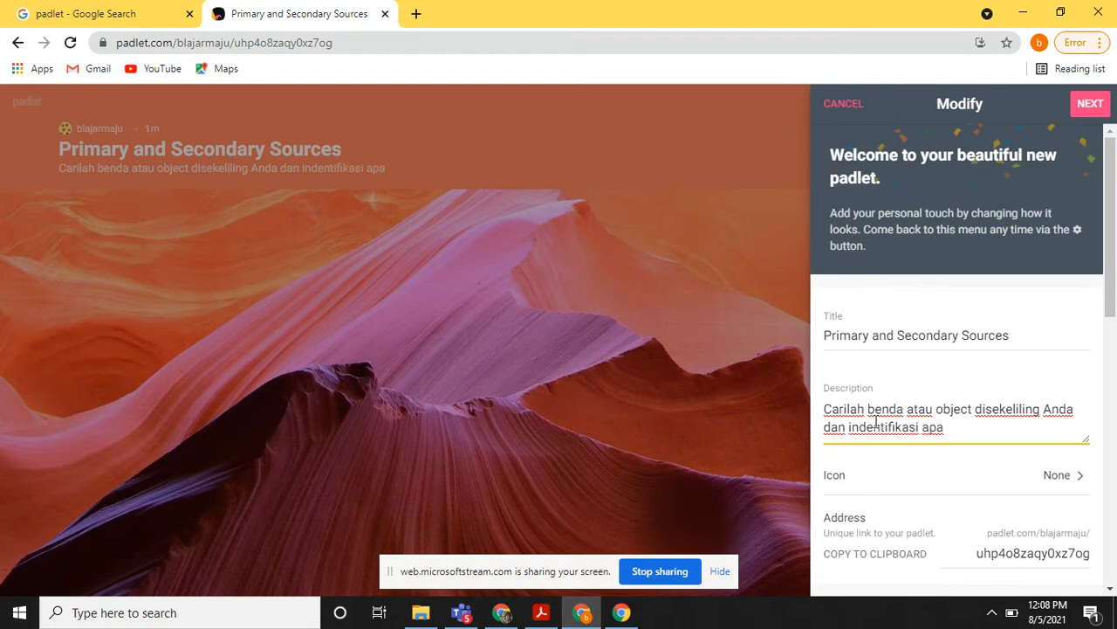
# Correct "indentifikasi" to "identifikasi" in the description and complete its ending as "apakah object tersebut termasuk Primary atau Secondary sources".
pyautogui.click(860, 426)
pyautogui.press('BackSpace')
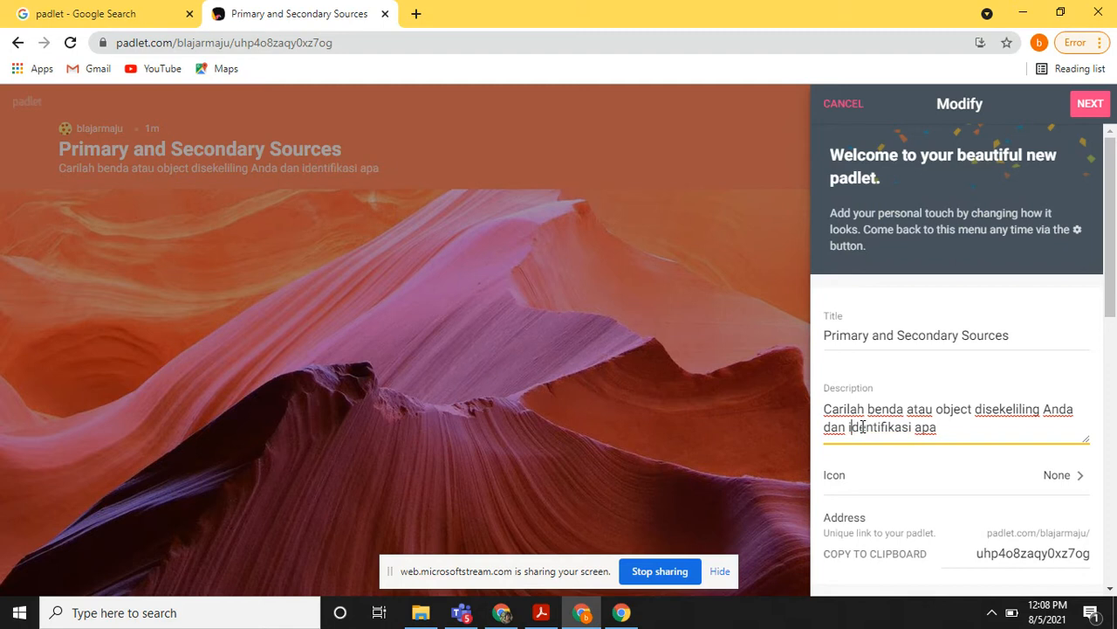
pyautogui.click(943, 428)
pyautogui.write('kah object')
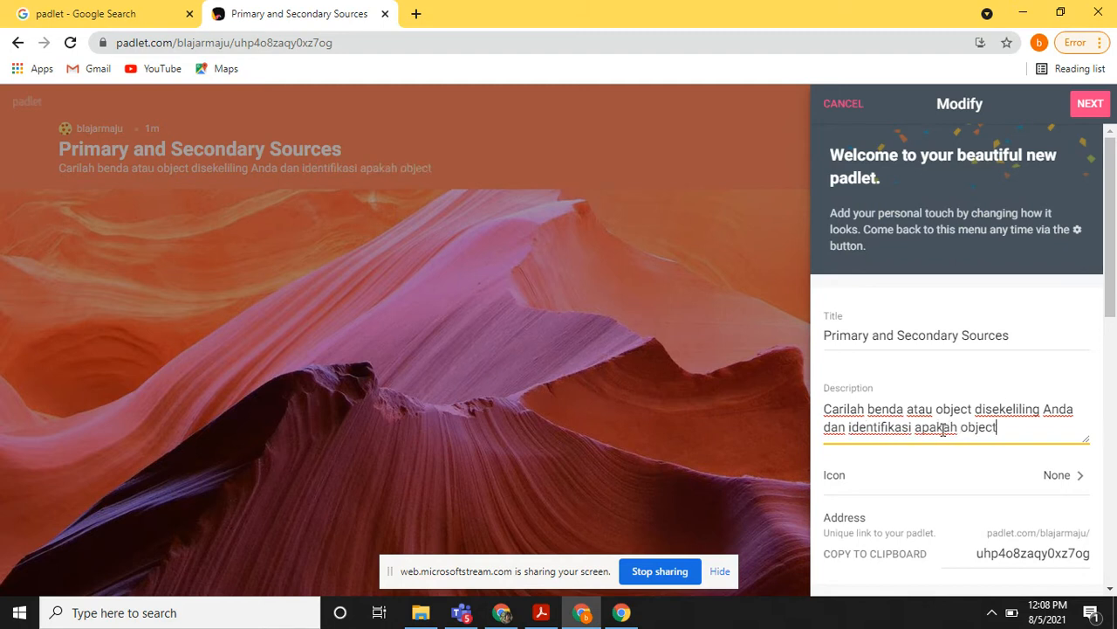
pyautogui.write(' tersebut termasuk')
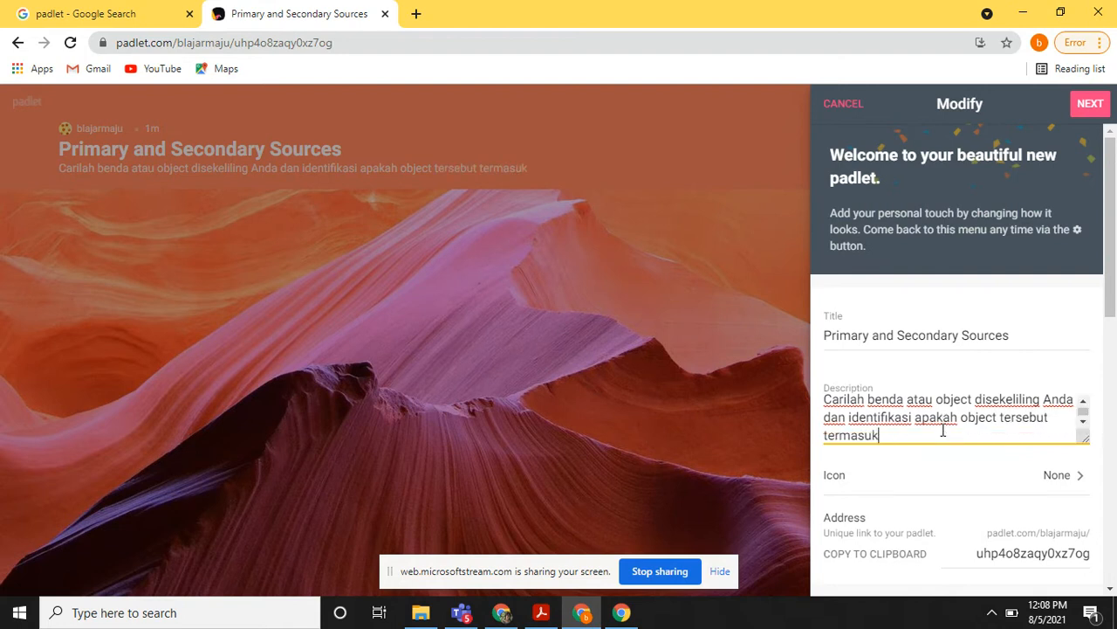
pyautogui.write(' Primary')
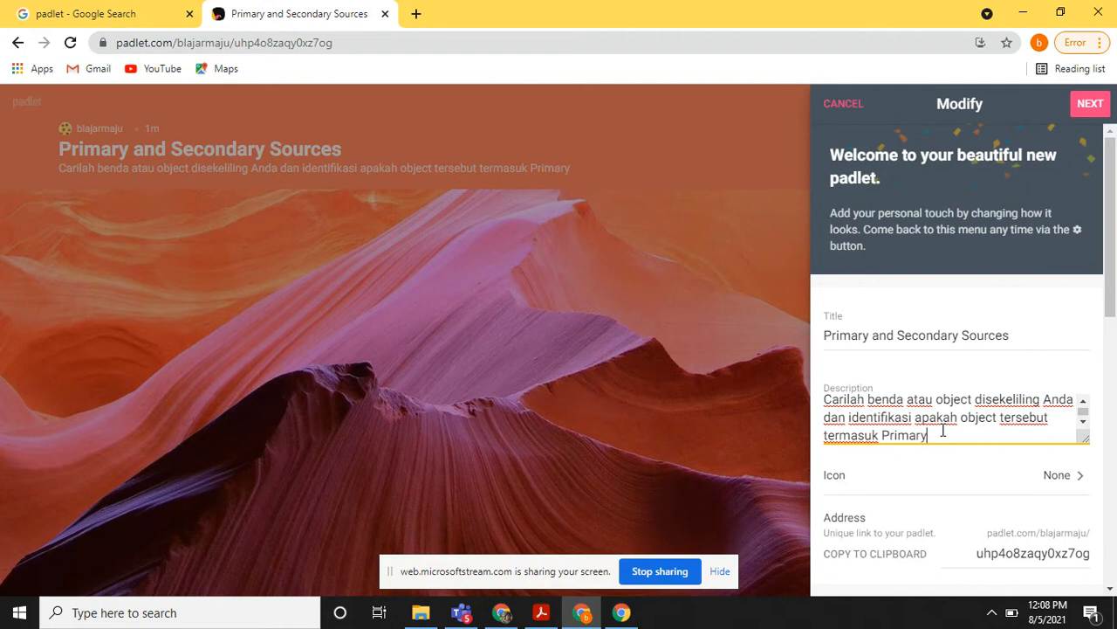
pyautogui.write(' atau Sec')
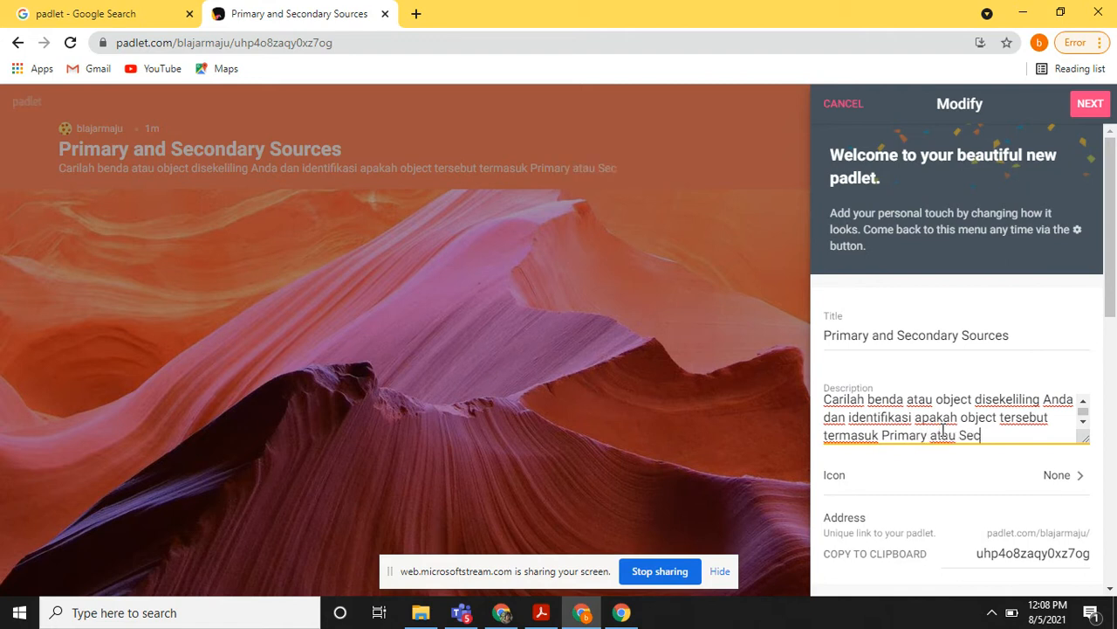
pyautogui.write('ondary sources')
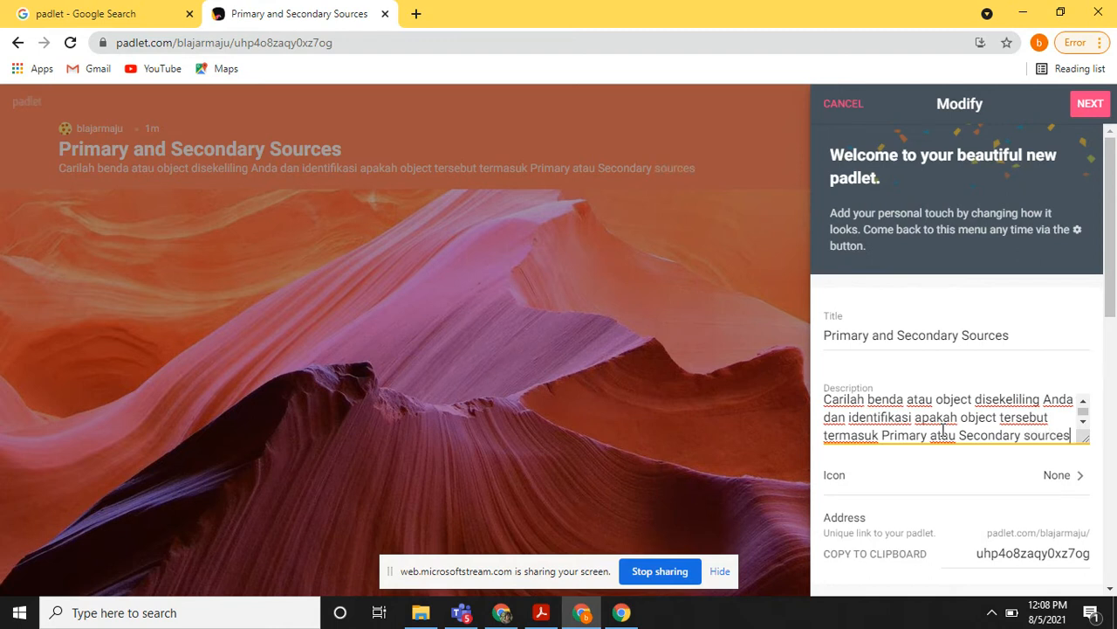
# Set the padlet's icon to the monocle face emoji from Smileys & People.
pyautogui.scroll(-1, 942, 433)
pyautogui.scroll(-1, 1038, 480)
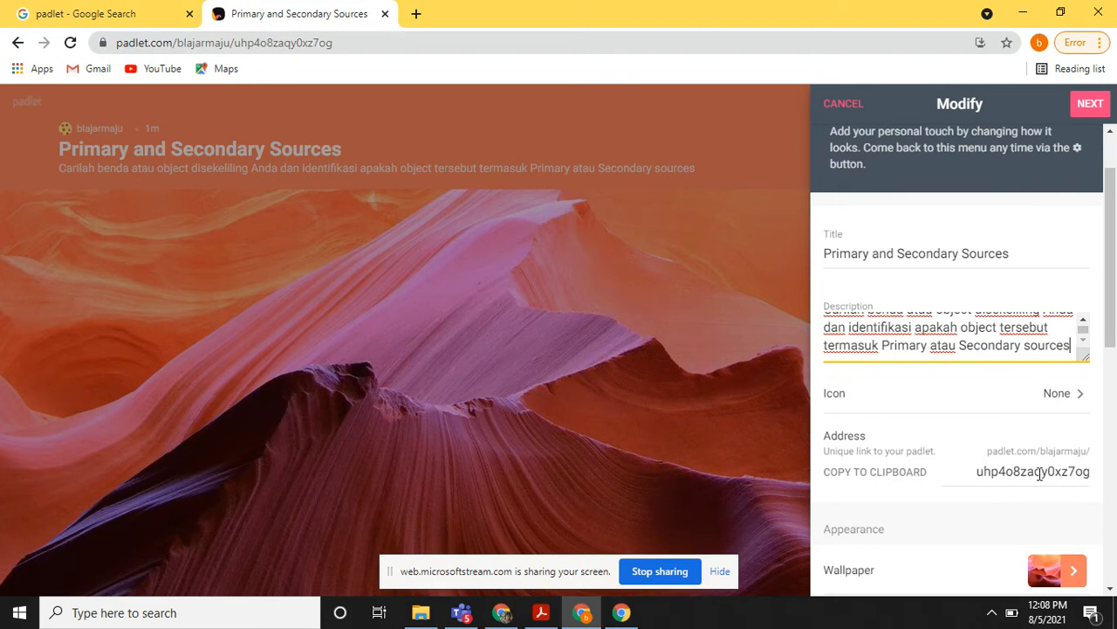
pyautogui.click(1064, 397)
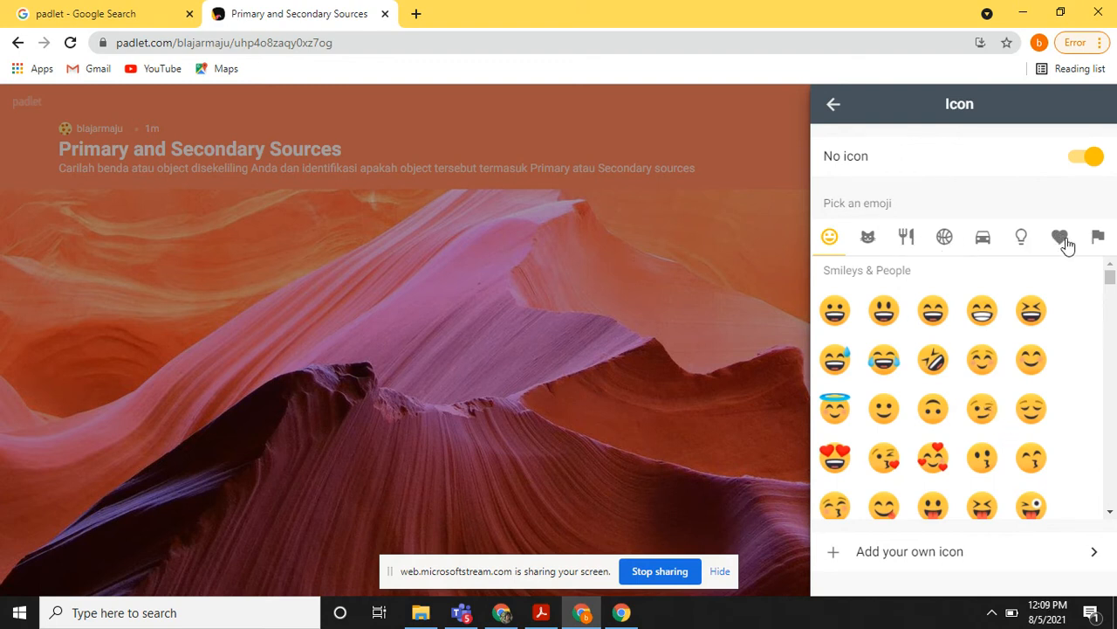
pyautogui.scroll(-2, 904, 465)
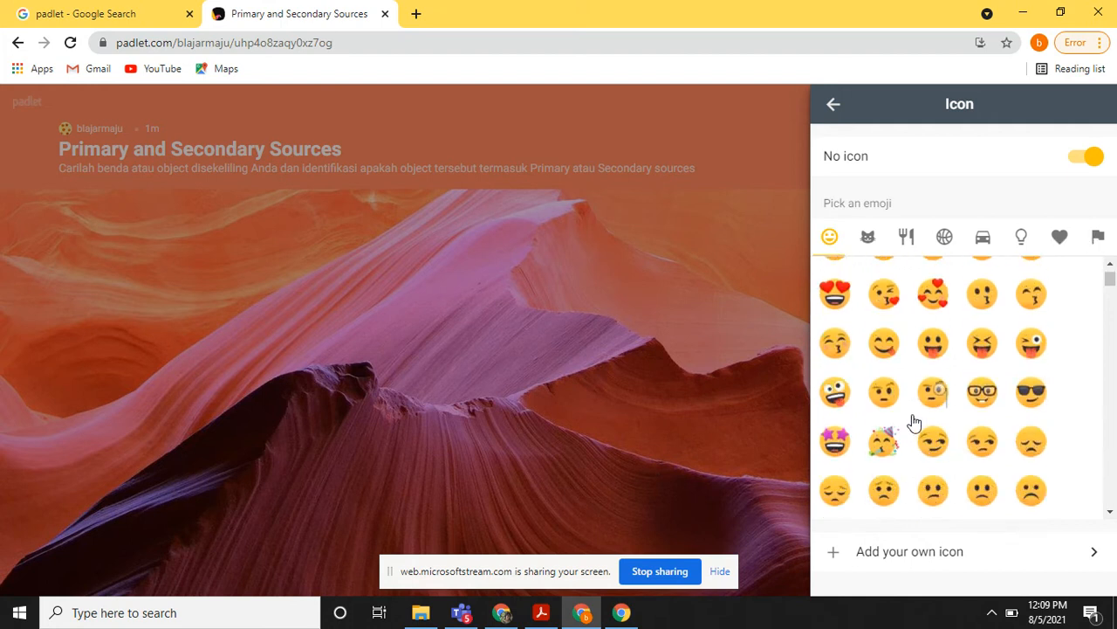
pyautogui.click(934, 395)
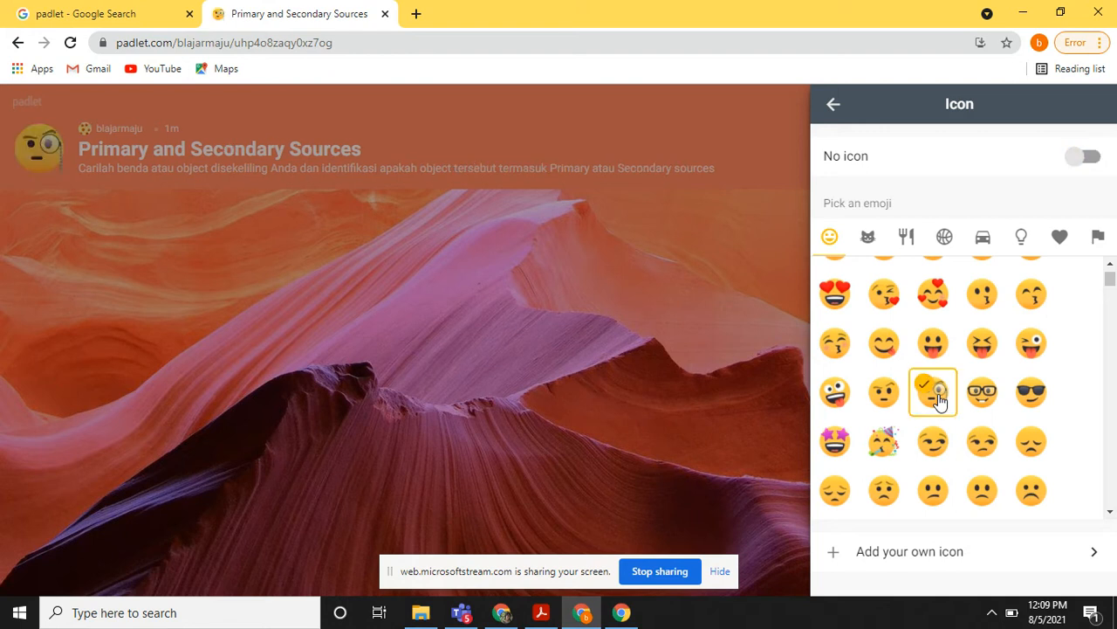
pyautogui.click(833, 105)
# Change the padlet's wallpaper to the yellow-green gradient and return to the Modify settings.
pyautogui.scroll(-2, 1041, 288)
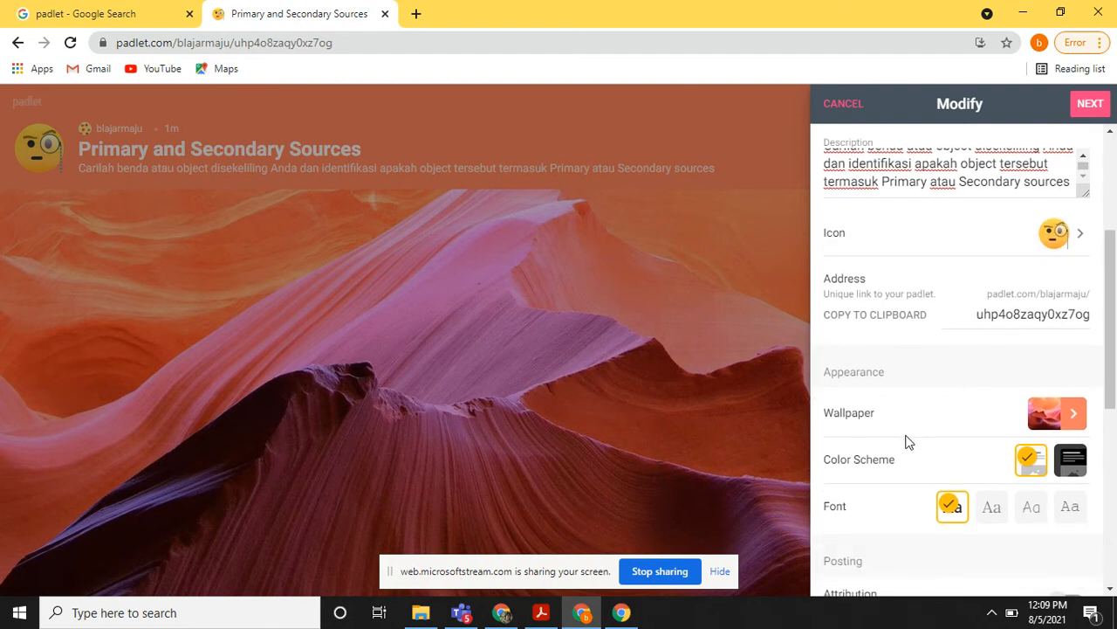
pyautogui.click(1075, 426)
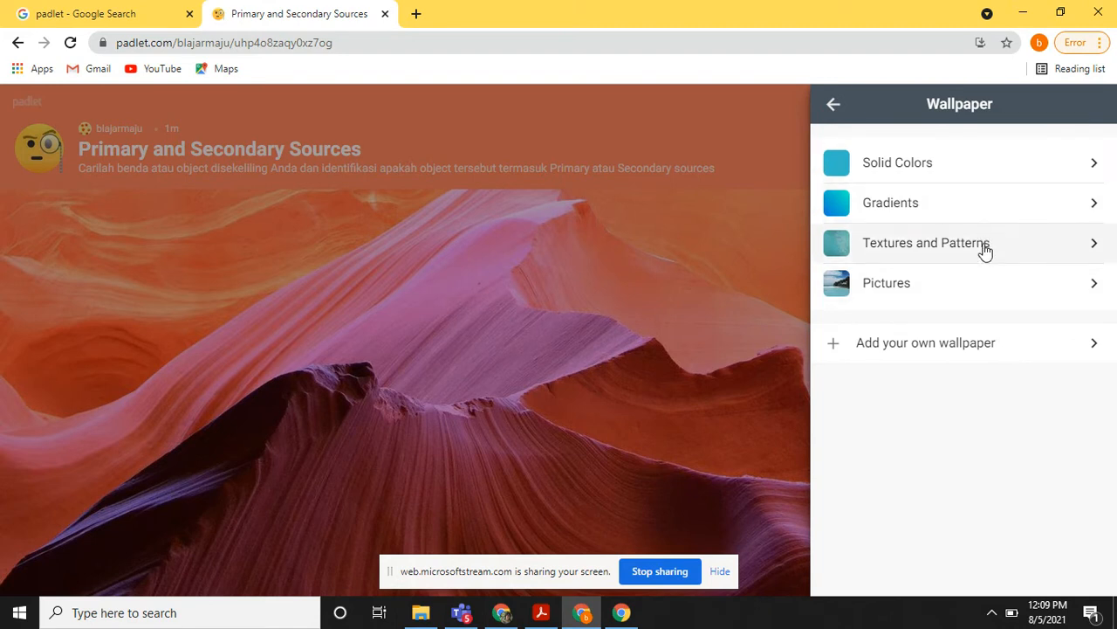
pyautogui.click(976, 214)
pyautogui.click(937, 334)
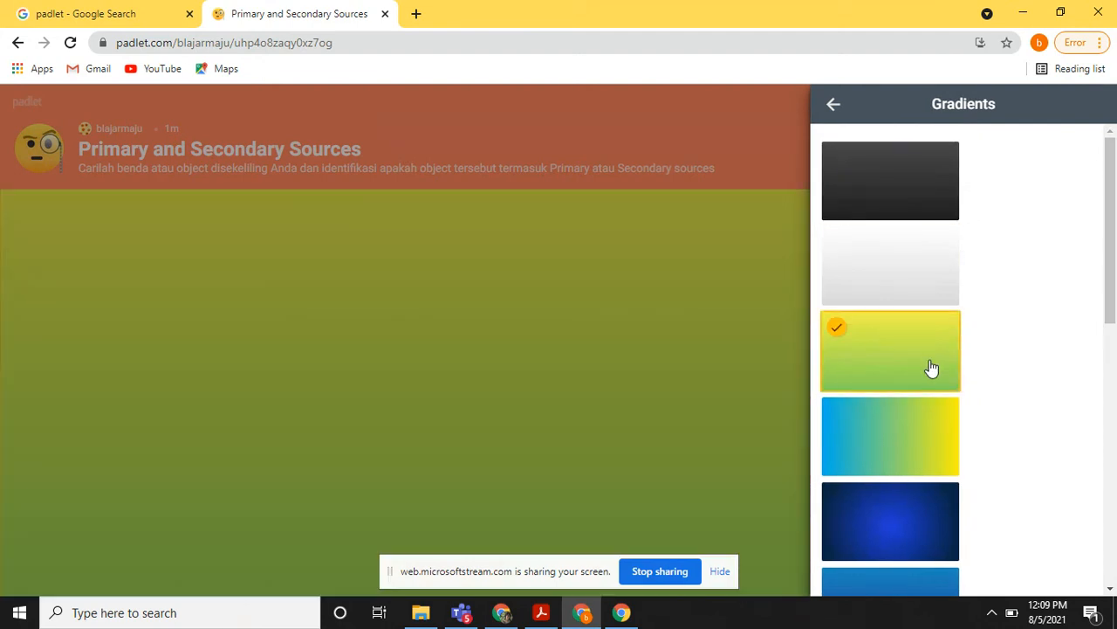
pyautogui.click(834, 105)
pyautogui.click(834, 104)
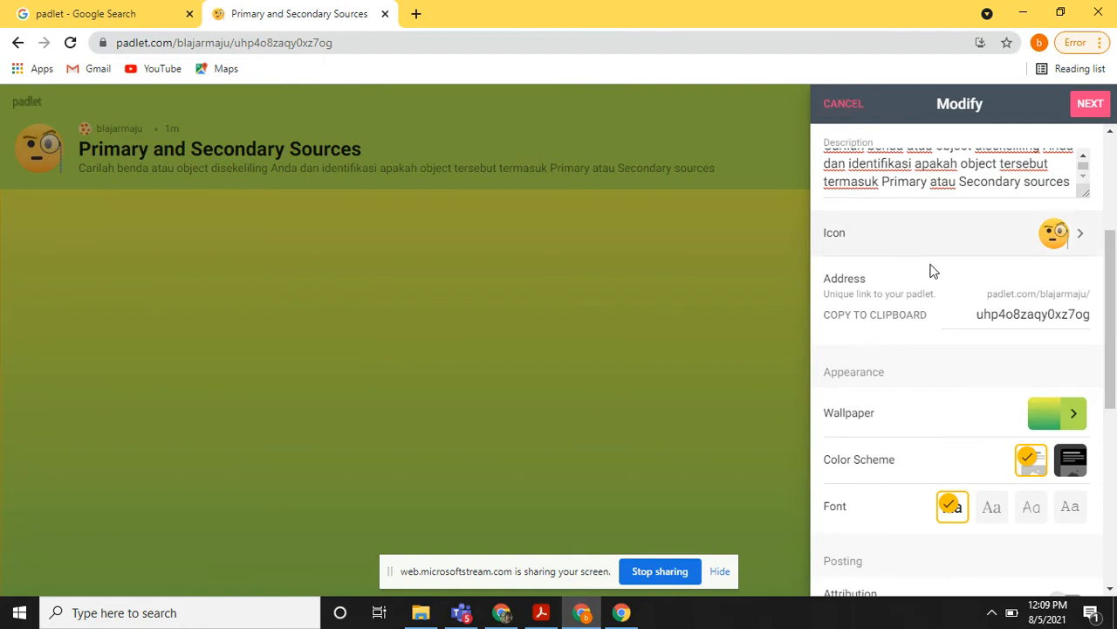
# Turn on author attribution above posts and allow viewers to comment on posts.
pyautogui.scroll(-1, 977, 394)
pyautogui.scroll(-1, 979, 397)
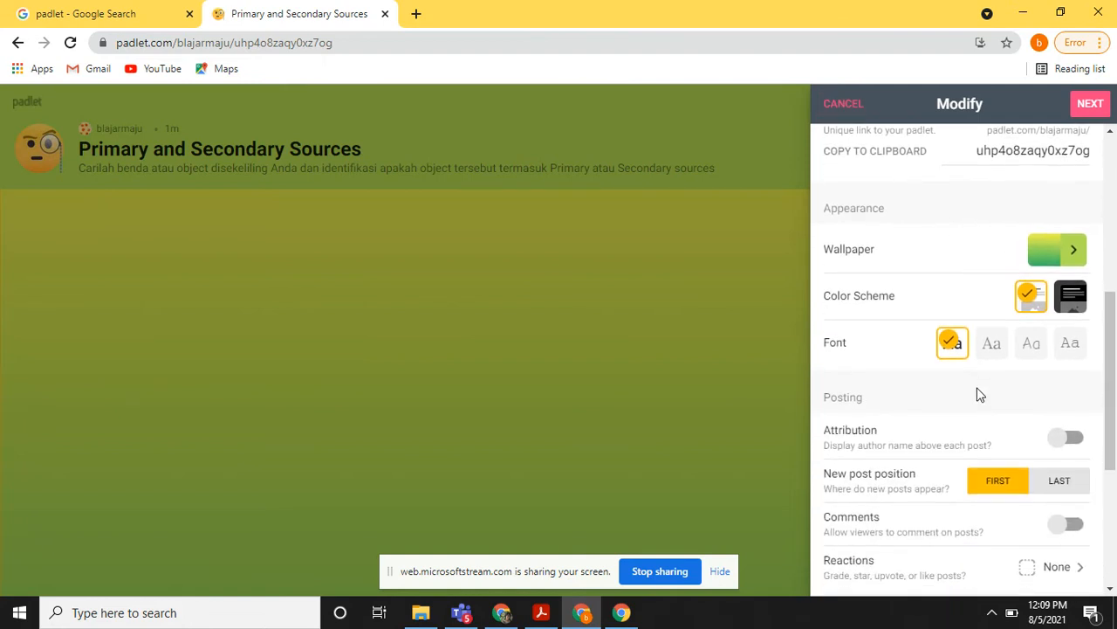
pyautogui.click(1074, 439)
pyautogui.scroll(-1, 1076, 441)
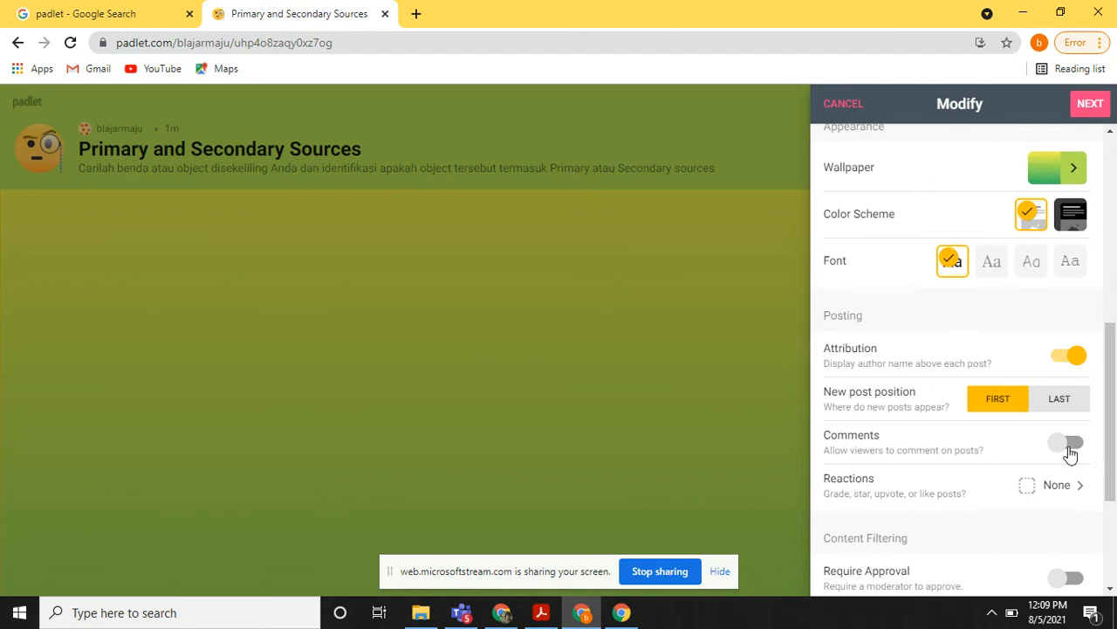
pyautogui.click(1075, 445)
# Set the reactions for posts to Like and return to the Modify settings.
pyautogui.click(1058, 491)
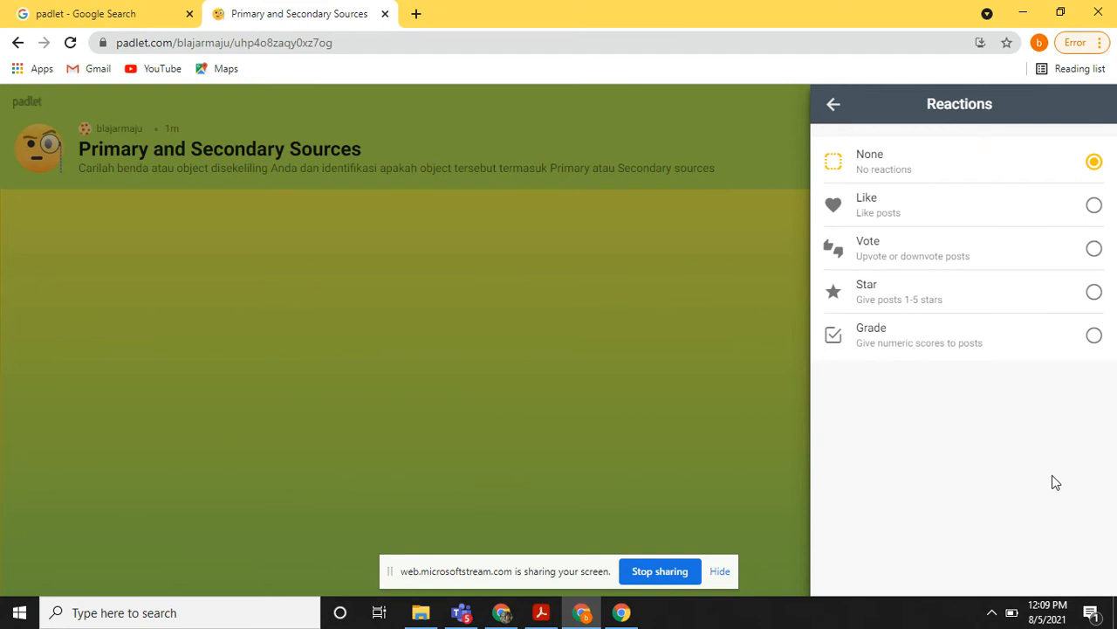
pyautogui.click(1095, 209)
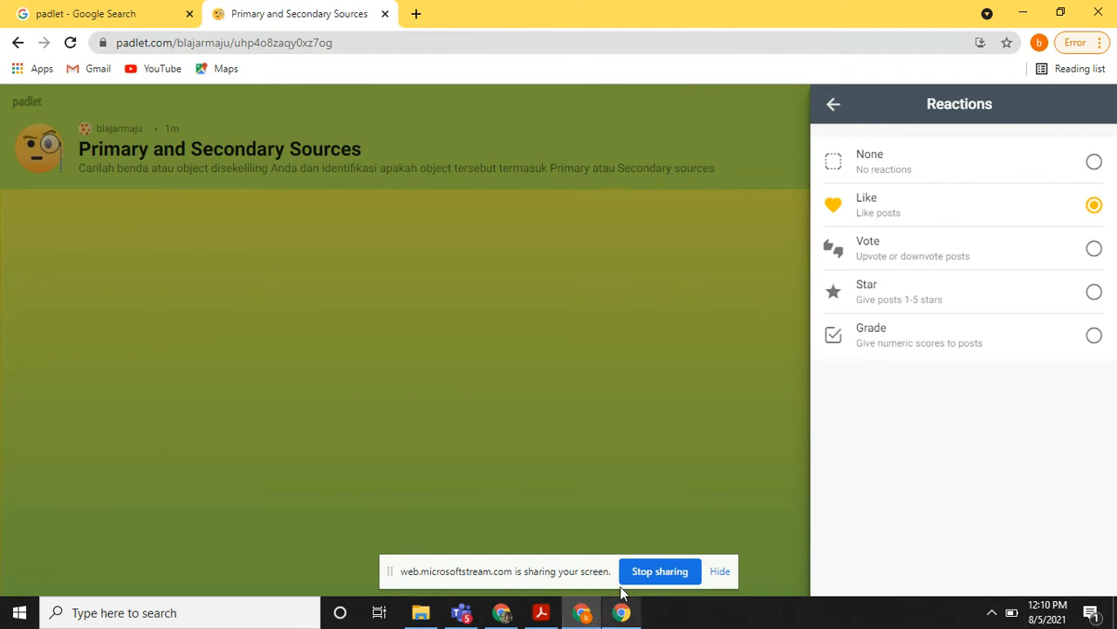
pyautogui.click(833, 105)
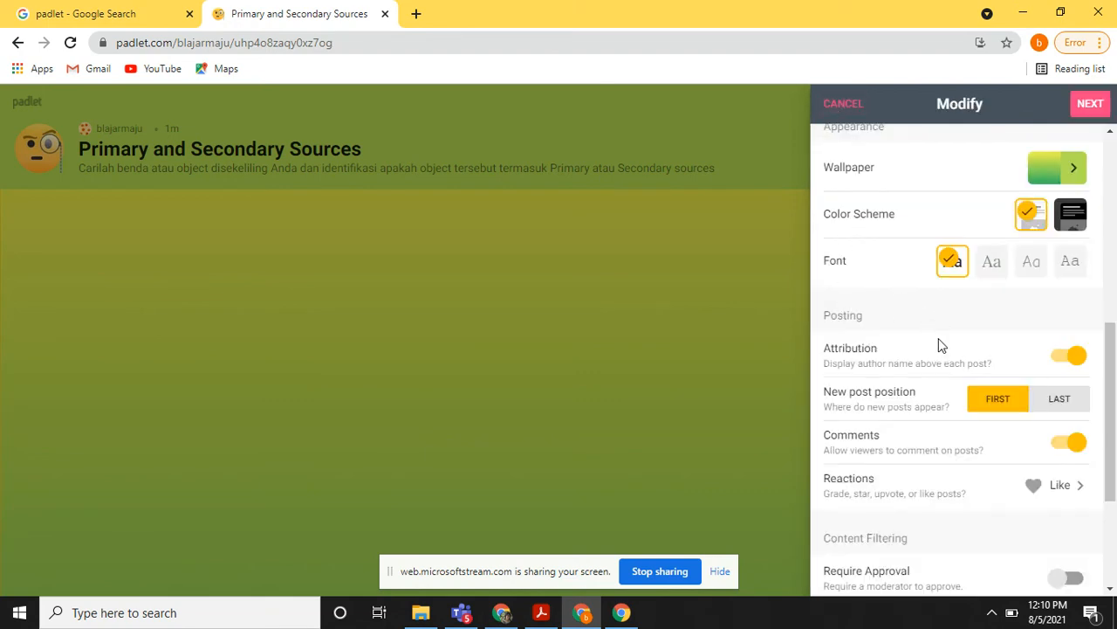
pyautogui.scroll(-2, 939, 343)
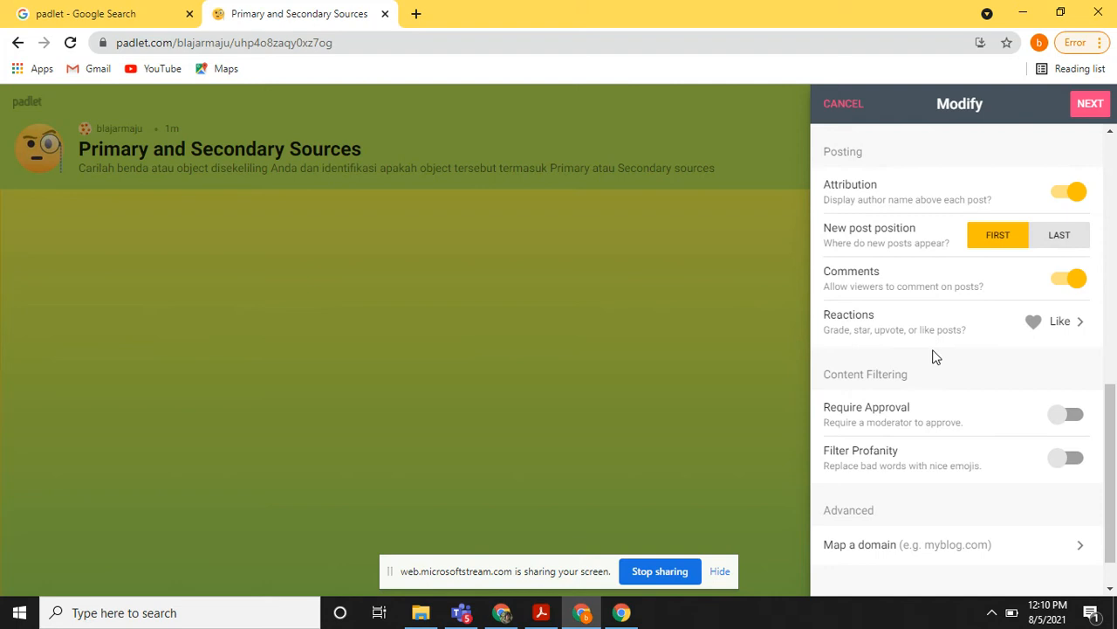
pyautogui.click(1069, 419)
pyautogui.click(1057, 425)
# Finish modifying the padlet and close the setup to show the empty board.
pyautogui.click(1089, 104)
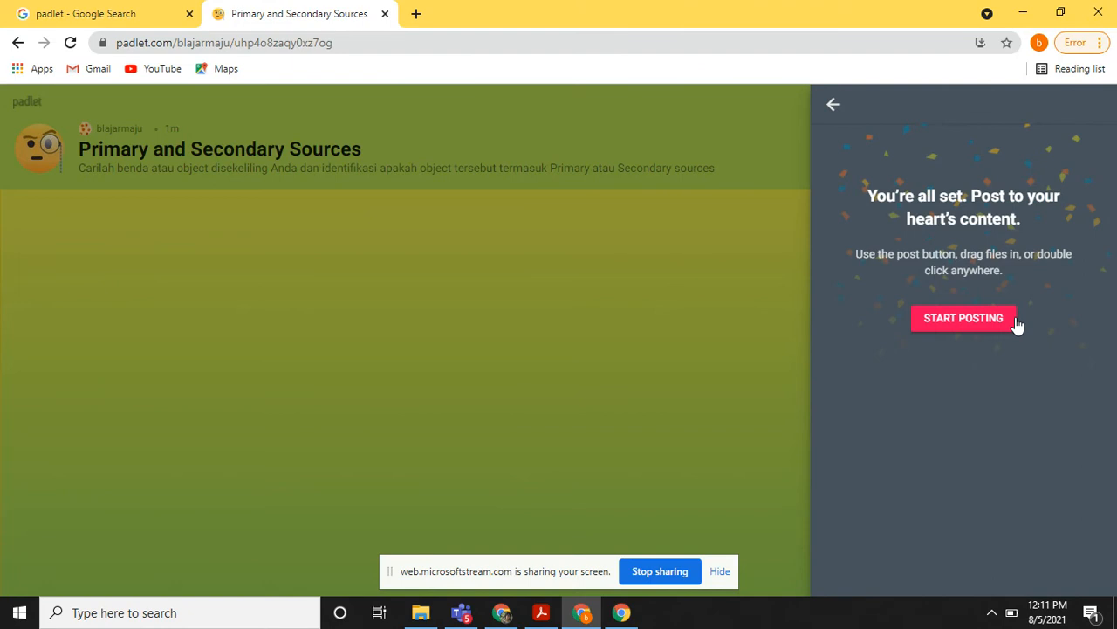
pyautogui.click(832, 107)
pyautogui.click(830, 104)
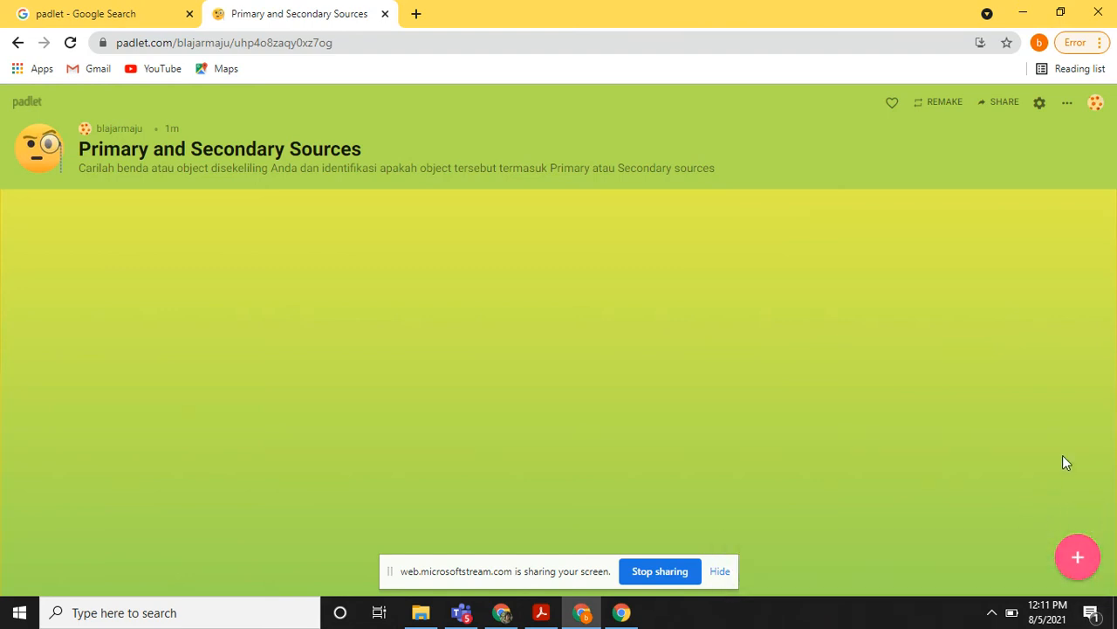
# Add and publish a post with the subject "Primary Source".
pyautogui.click(1076, 563)
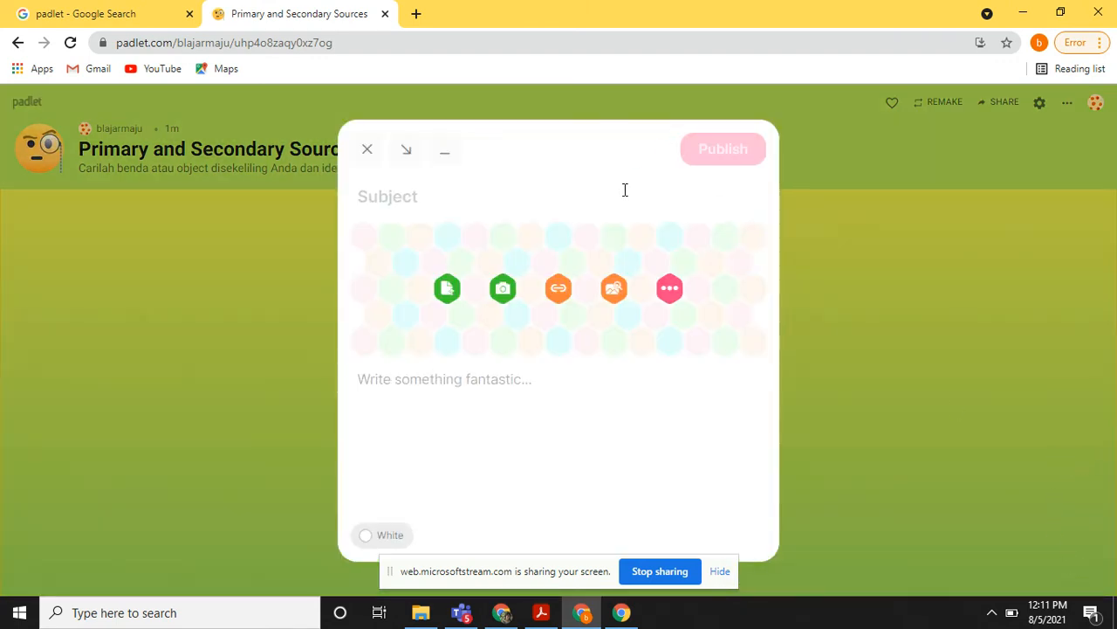
pyautogui.write('Primary Source')
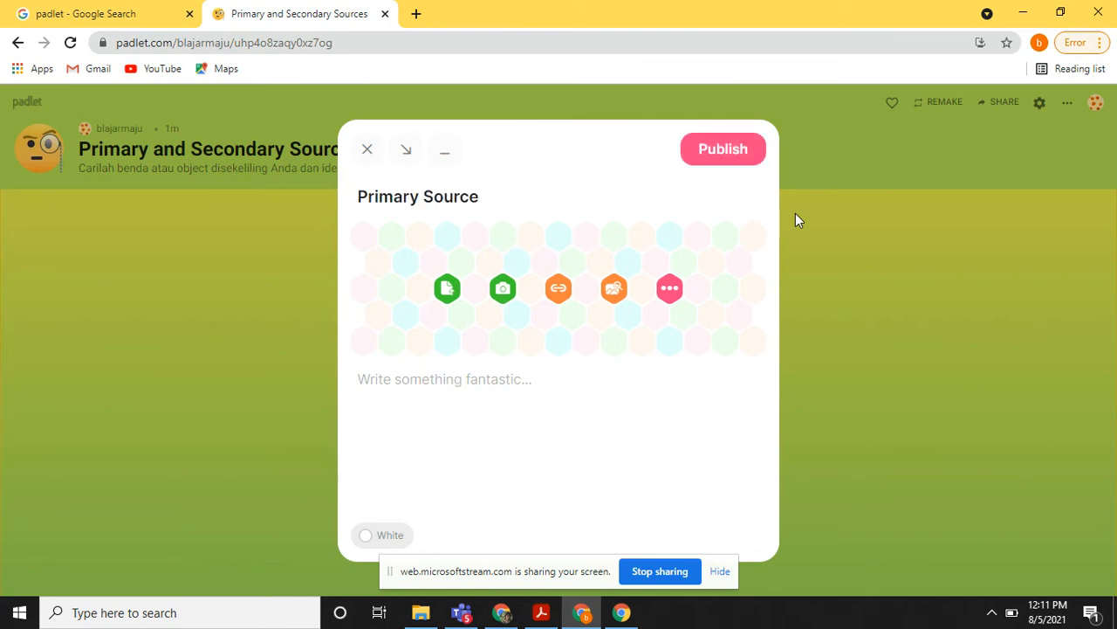
pyautogui.click(724, 150)
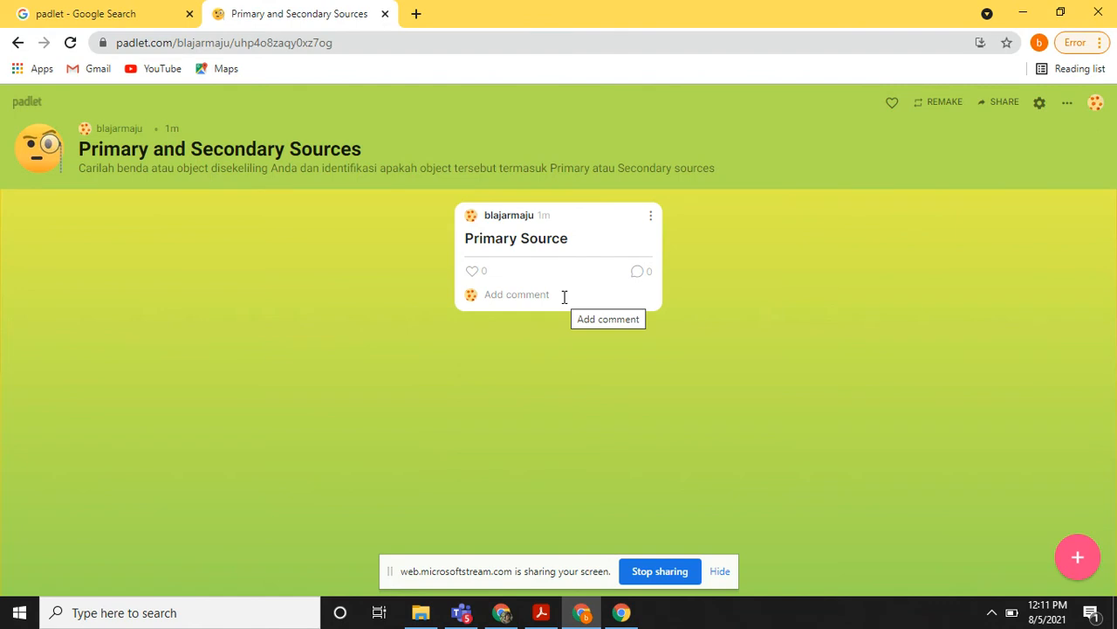
# Add and publish another post with the subject "Secondary Source".
pyautogui.click(1079, 558)
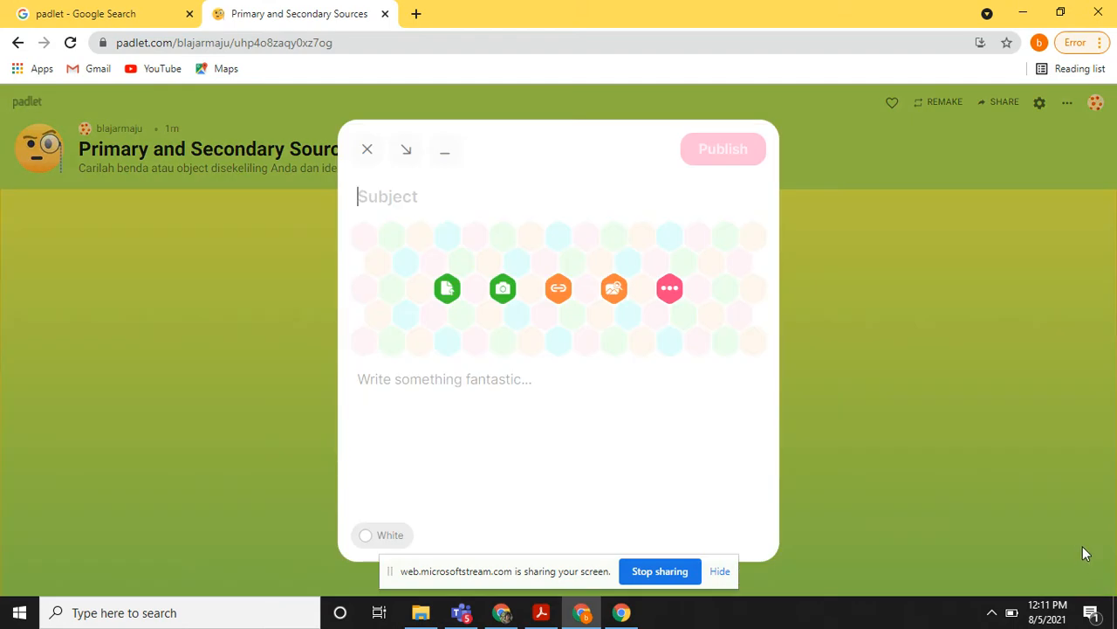
pyautogui.write('Seconda')
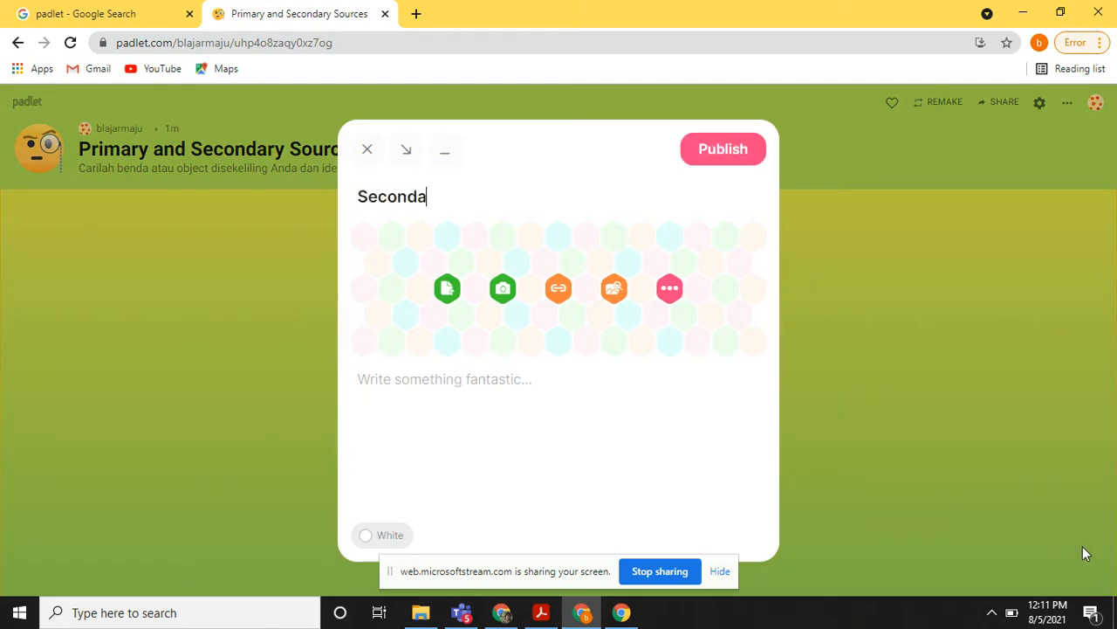
pyautogui.write('ry Source')
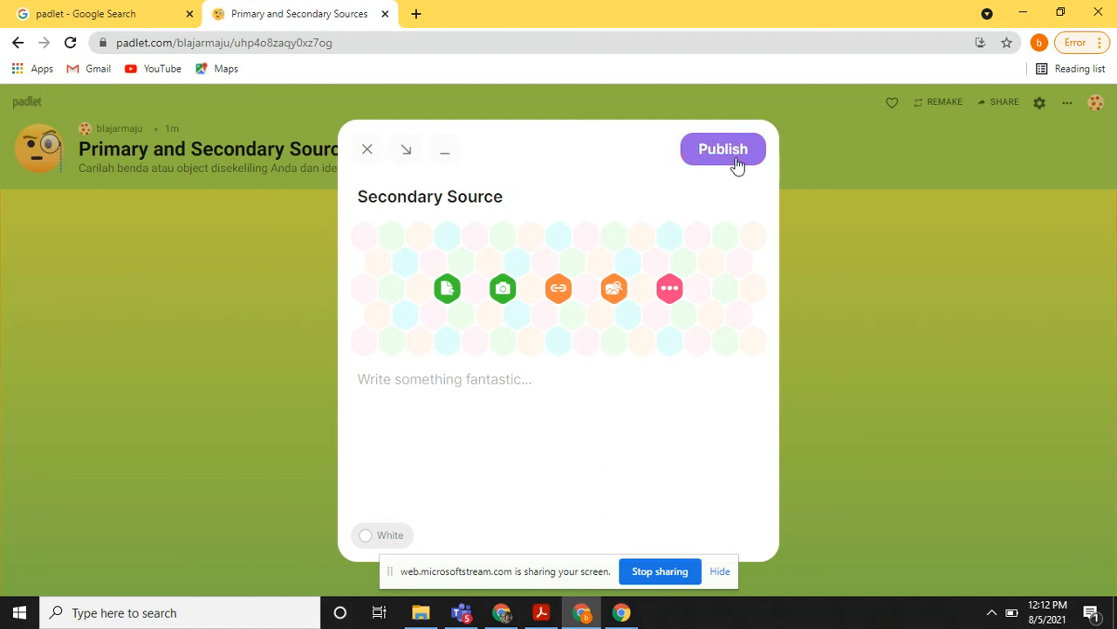
pyautogui.click(736, 162)
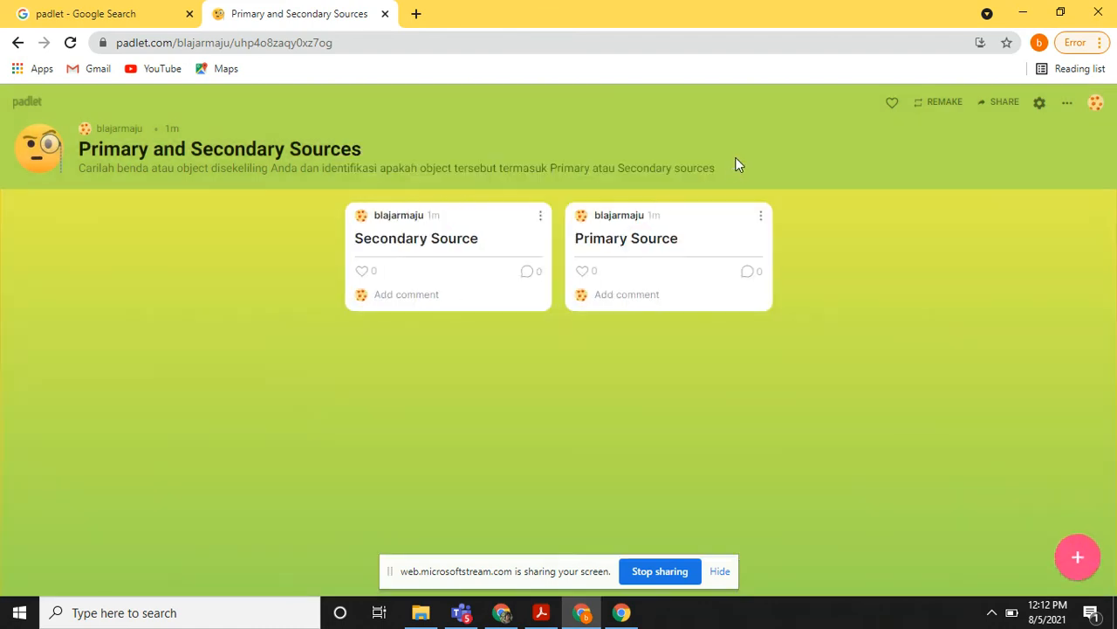
pyautogui.click(439, 298)
# Set the padlet's privacy to Public with visitors able to write, save the change and close the sharing settings.
pyautogui.click(1000, 107)
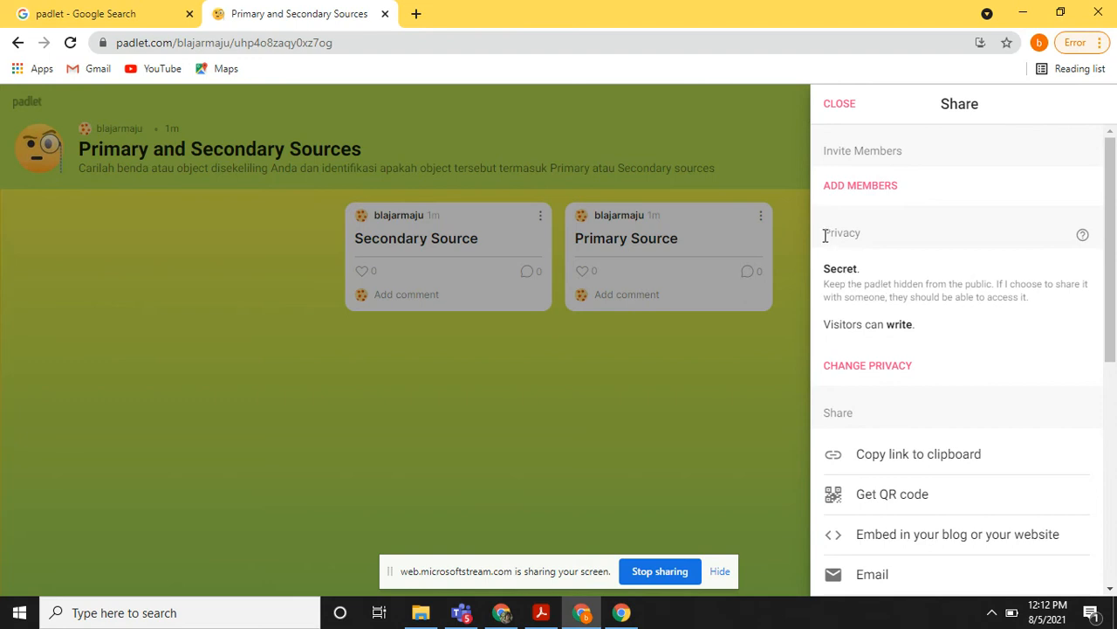
pyautogui.moveTo(824, 233); pyautogui.dragTo(858, 233)
pyautogui.click(878, 370)
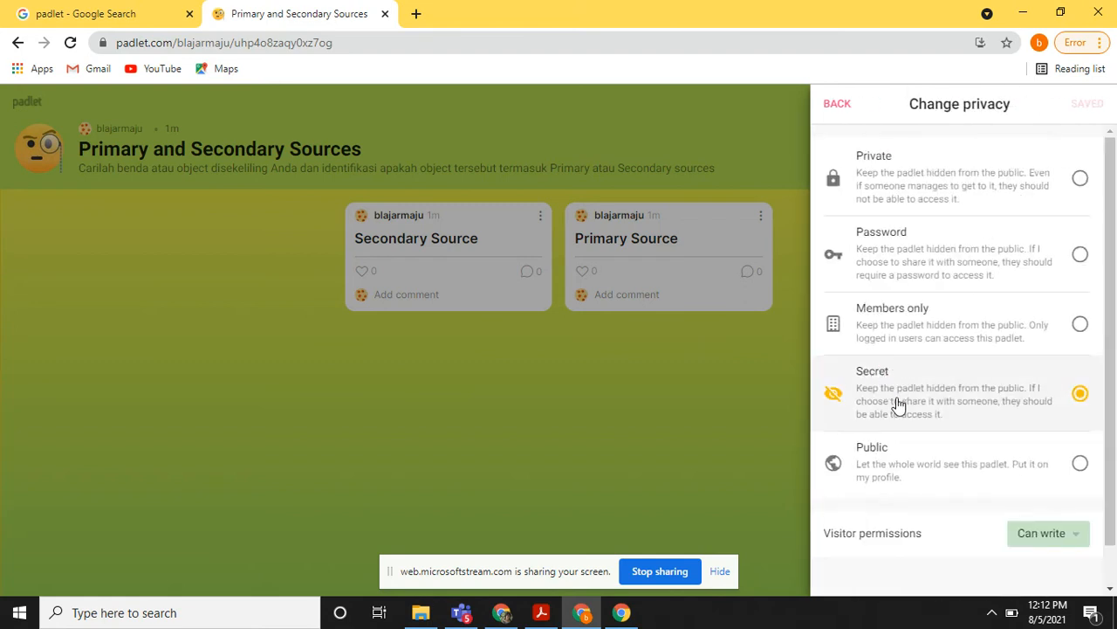
pyautogui.click(912, 468)
pyautogui.scroll(-1, 969, 505)
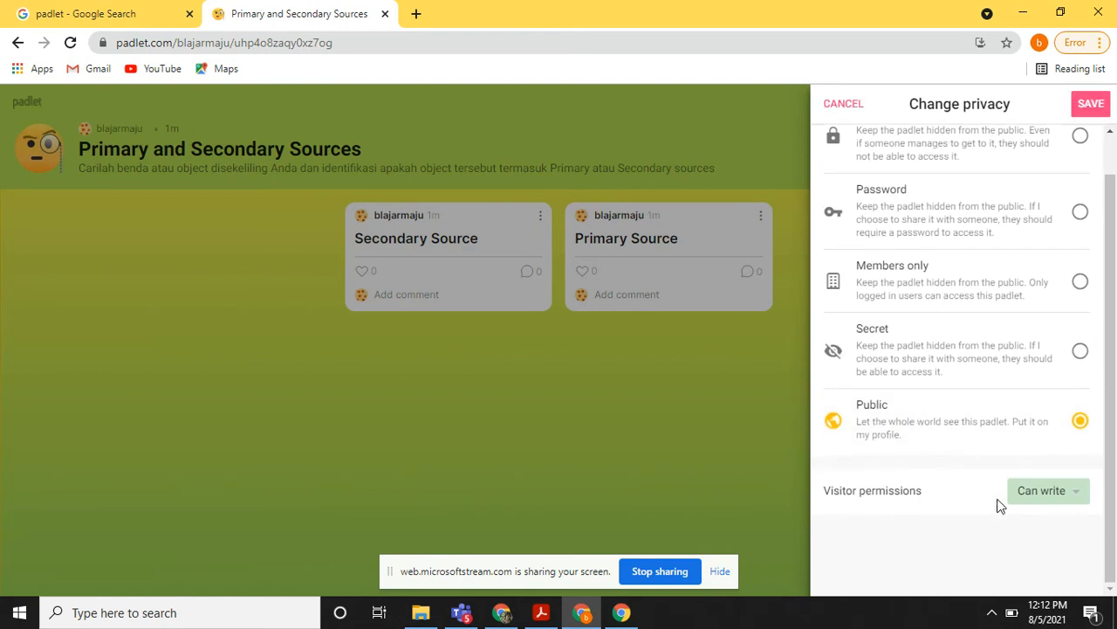
pyautogui.click(1026, 492)
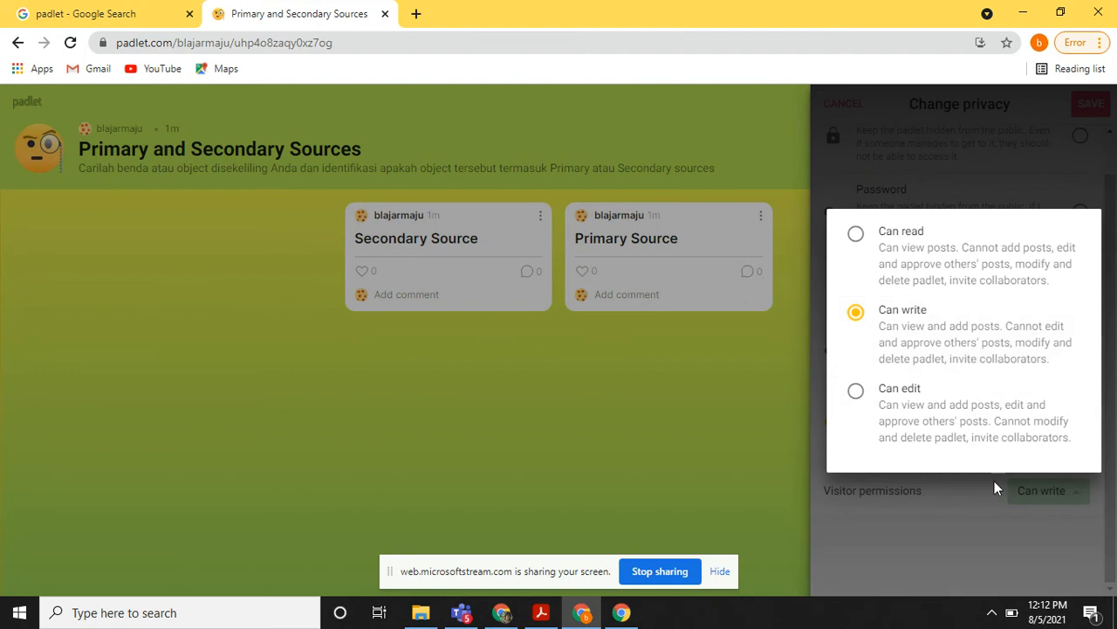
pyautogui.click(978, 496)
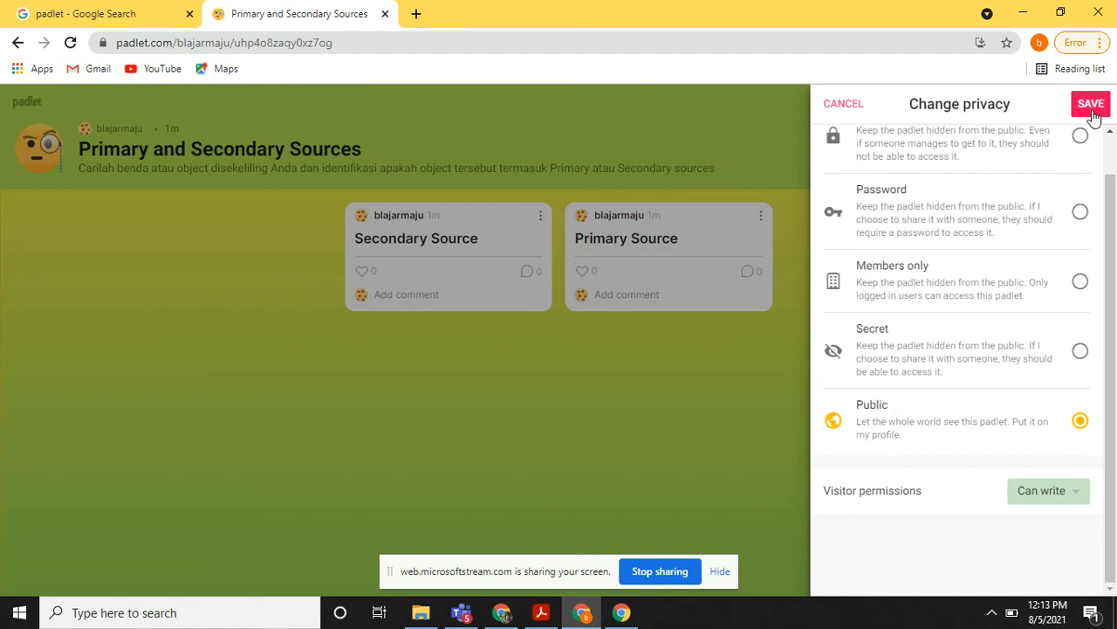
pyautogui.click(1092, 110)
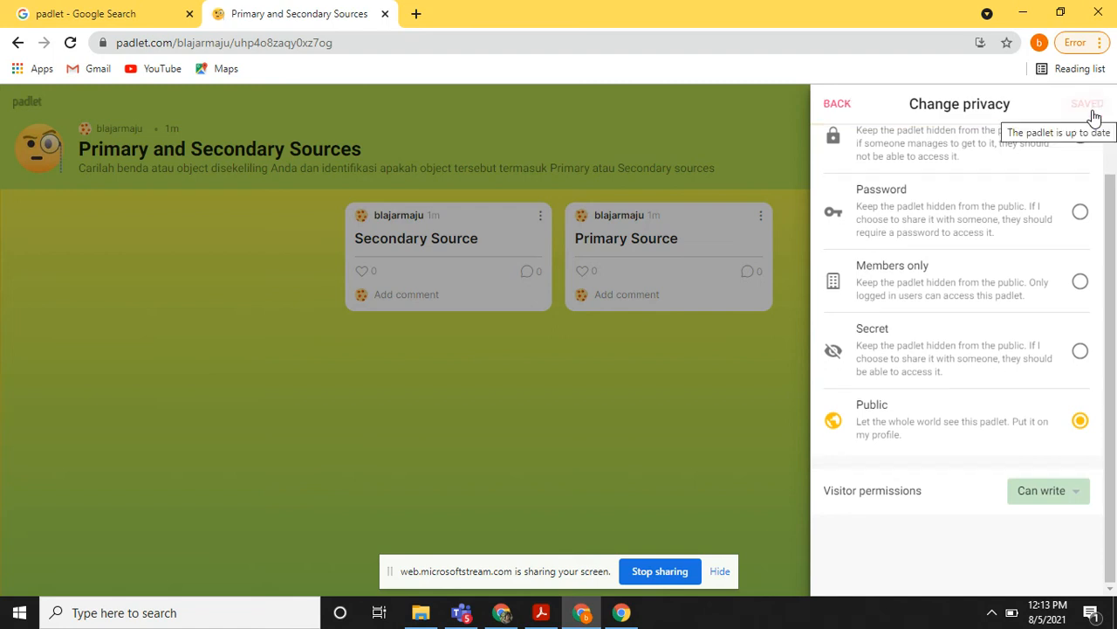
pyautogui.click(838, 105)
pyautogui.click(838, 107)
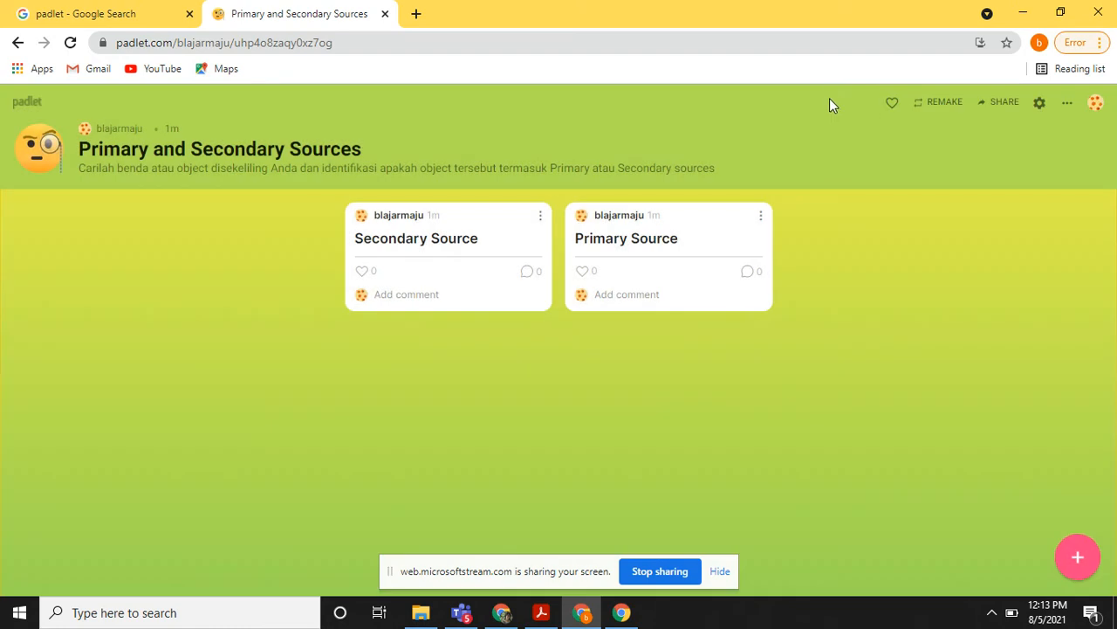
# Copy the padlet's web address and open it in a new browser tab.
pyautogui.click(399, 45)
pyautogui.hotkey('ctrl', 'c')
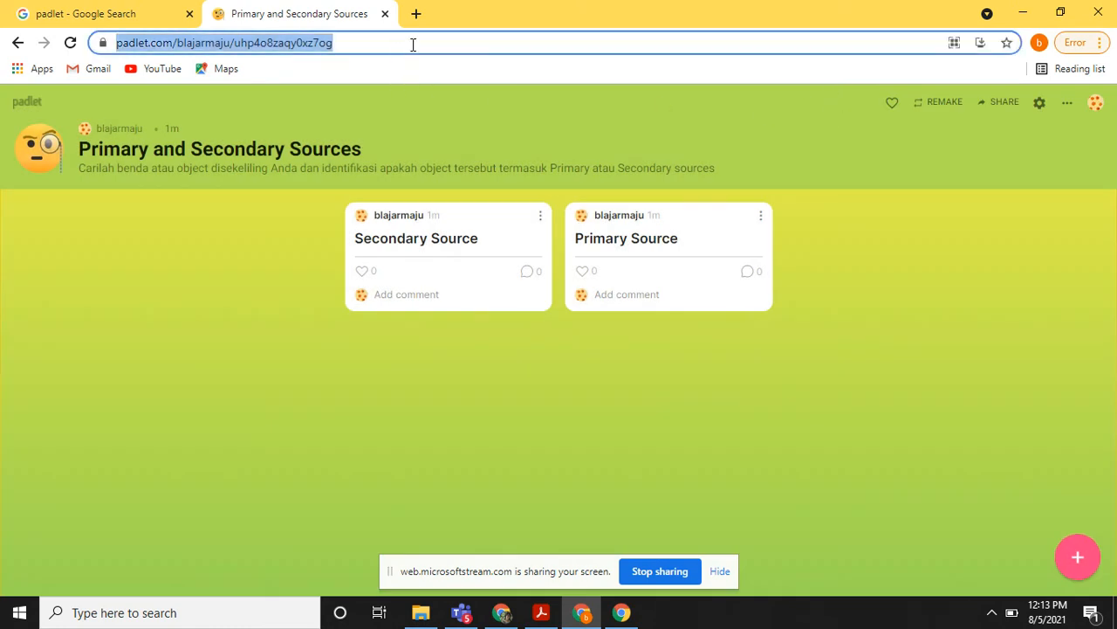
pyautogui.click(416, 13)
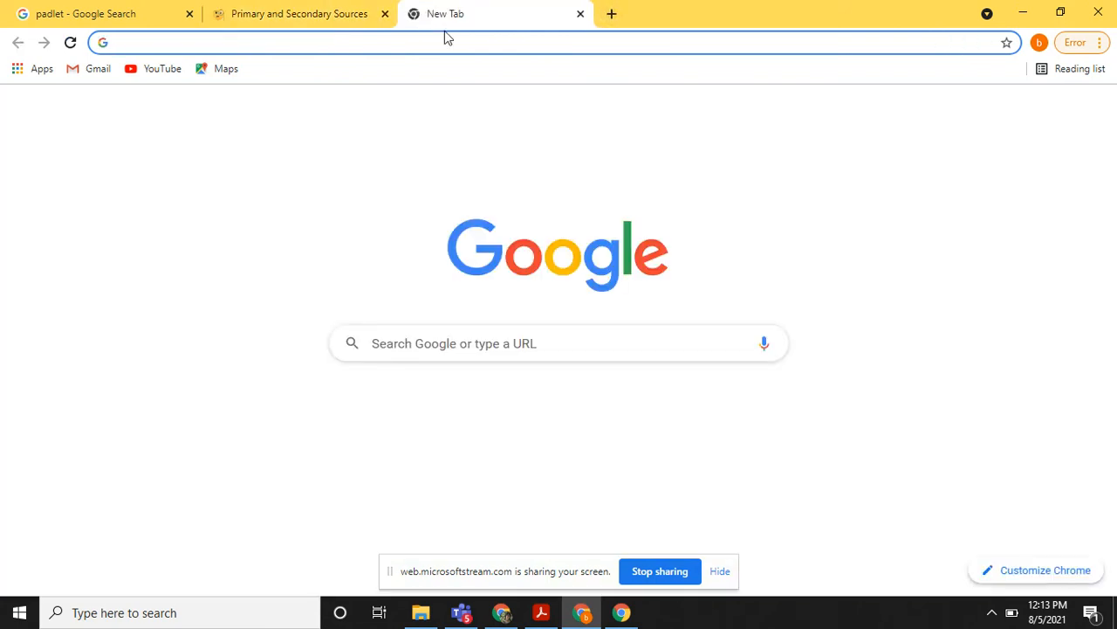
pyautogui.hotkey('ctrl', 'v')
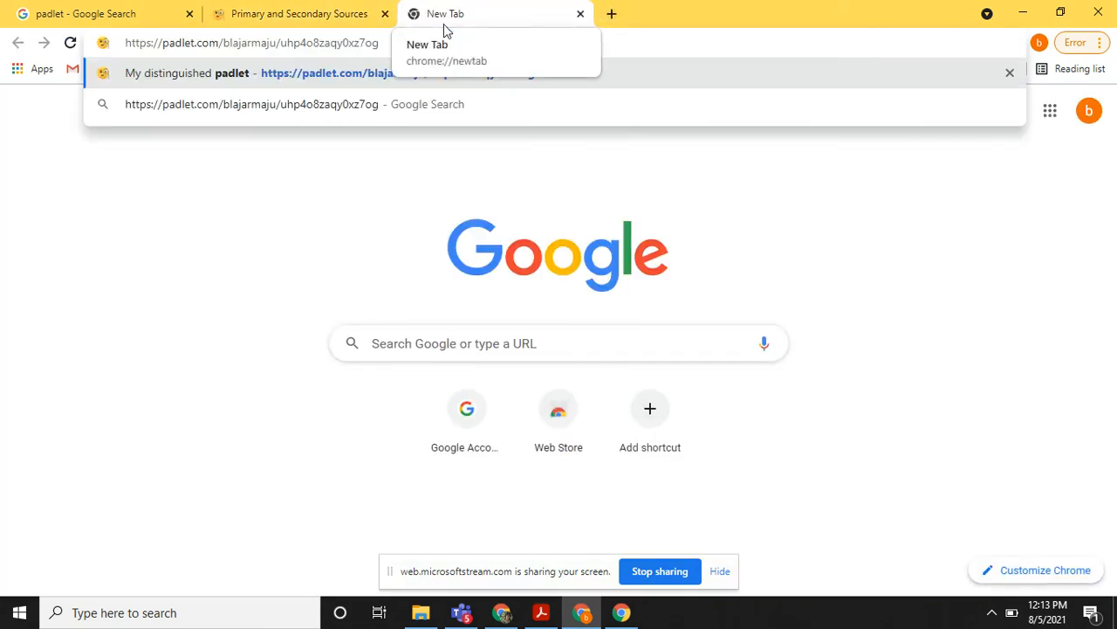
pyautogui.press('Return')
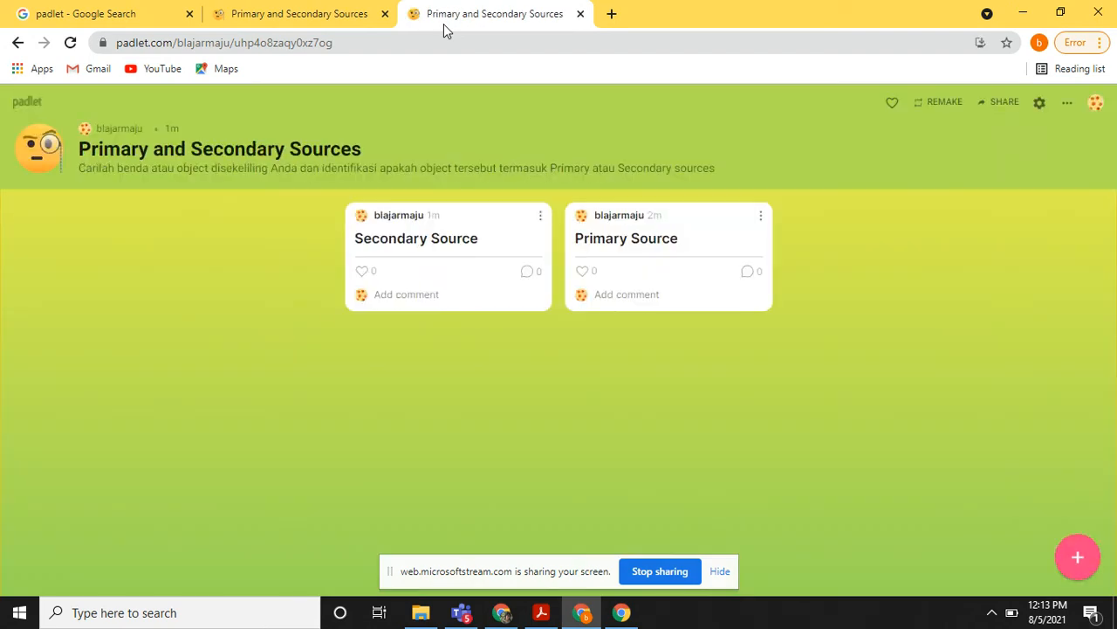
# Add the comment "buku paket" to the Secondary Source post and submit it.
pyautogui.click(411, 296)
pyautogui.write('buku paket')
pyautogui.click(531, 295)
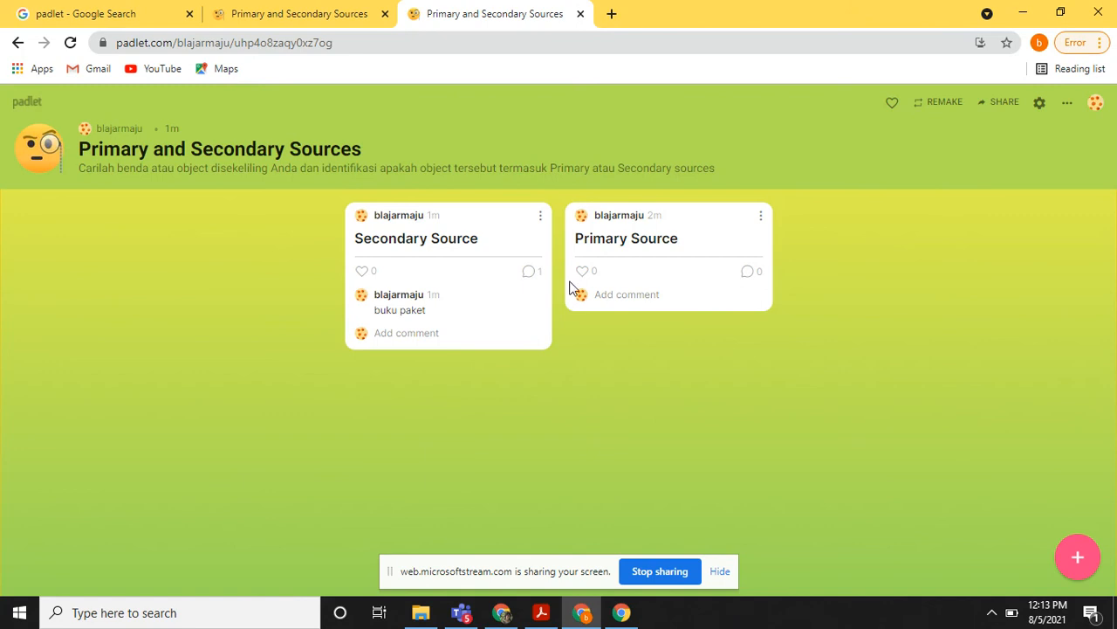
# Open the "buku paket" comment on the Secondary Source post for editing and update it with the same text.
pyautogui.click(600, 296)
pyautogui.click(540, 306)
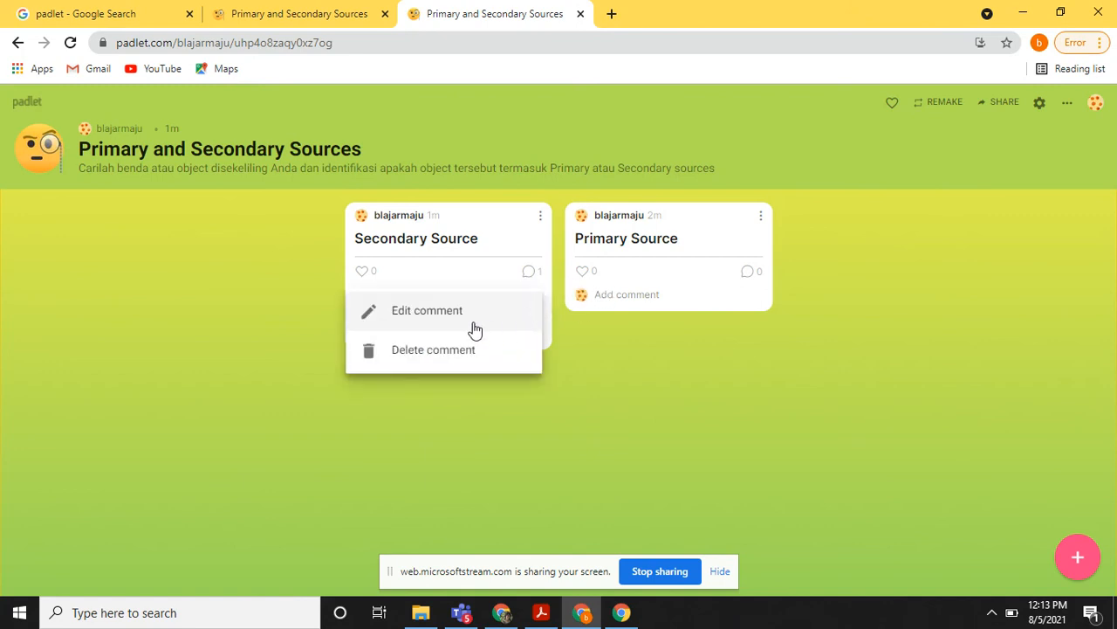
pyautogui.click(440, 324)
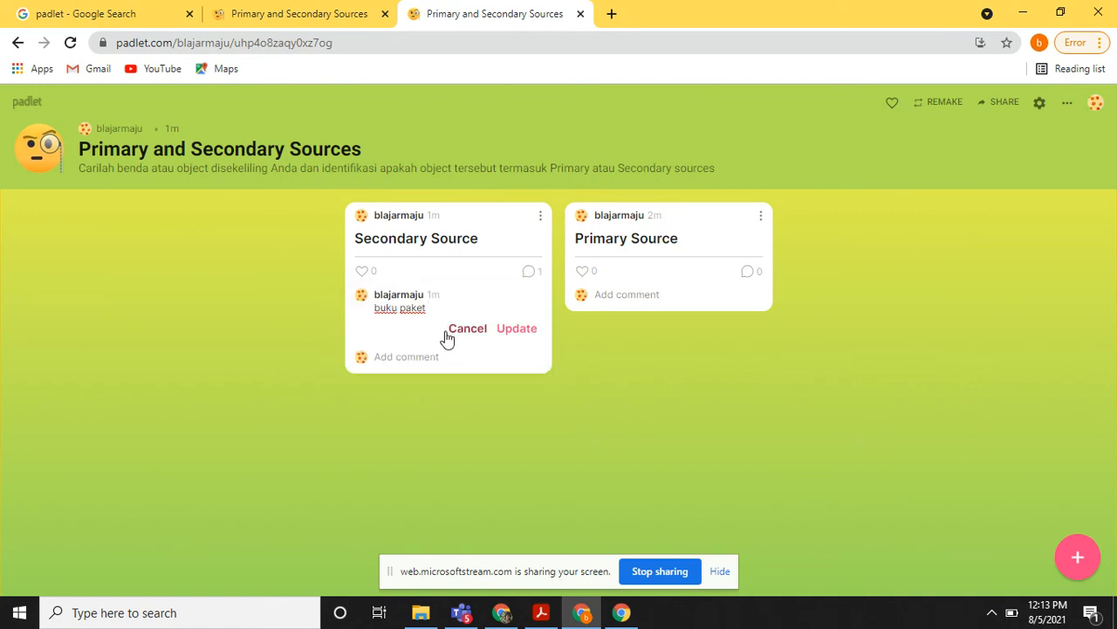
pyautogui.click(517, 330)
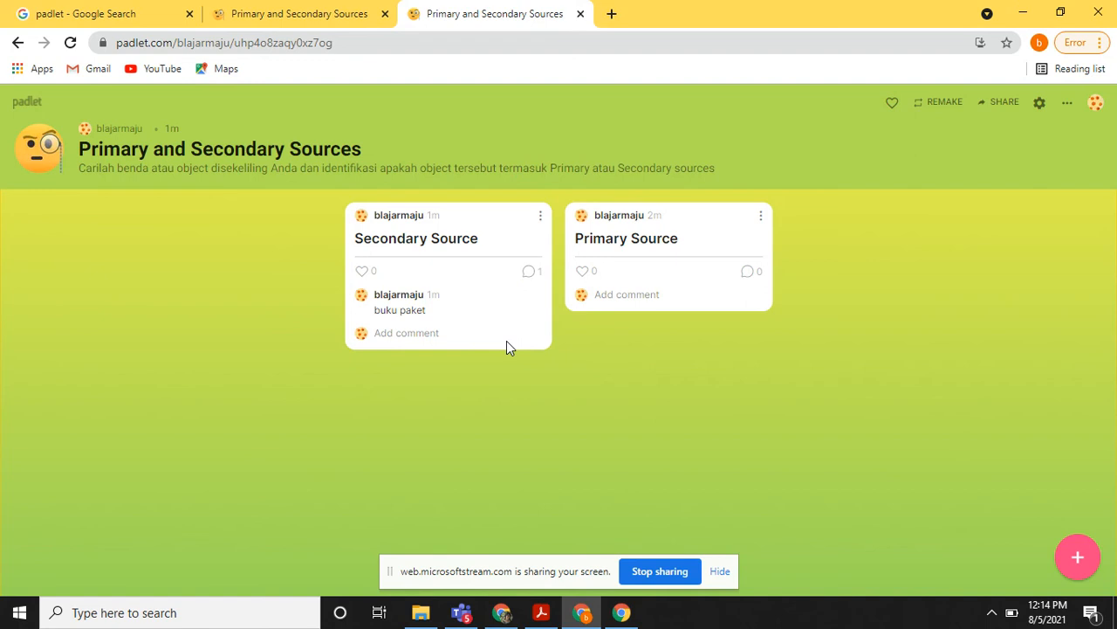
# Return to the original padlet tab and go back to the dashboard of recent padlets.
pyautogui.click(318, 13)
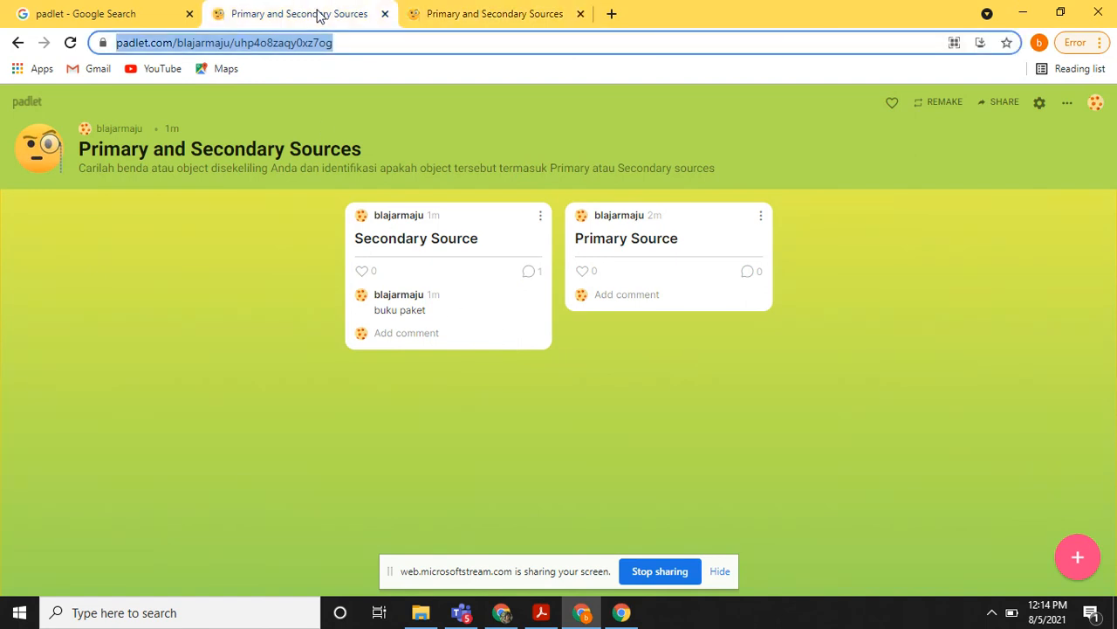
pyautogui.click(18, 43)
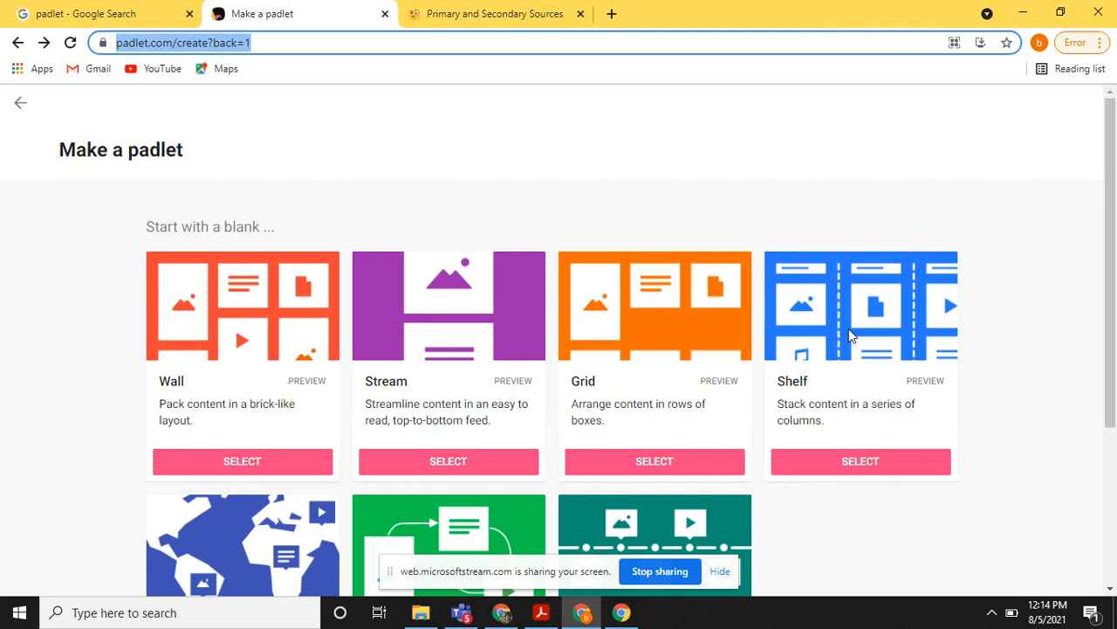
pyautogui.click(20, 104)
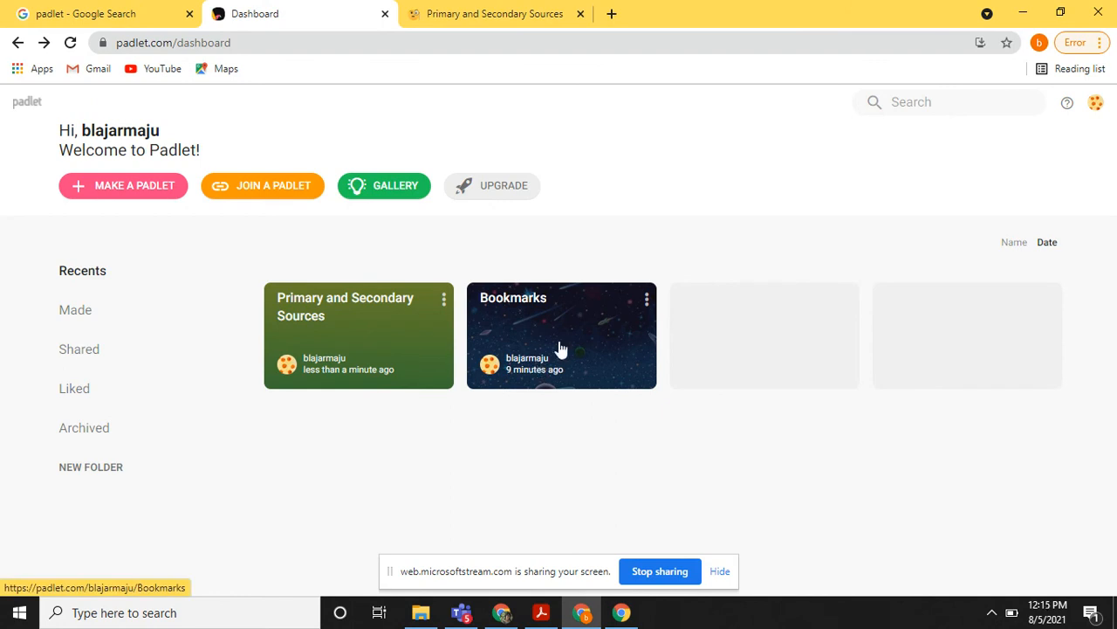
# Delete the Bookmarks padlet from the dashboard, entering the requested confirmation code.
pyautogui.click(646, 302)
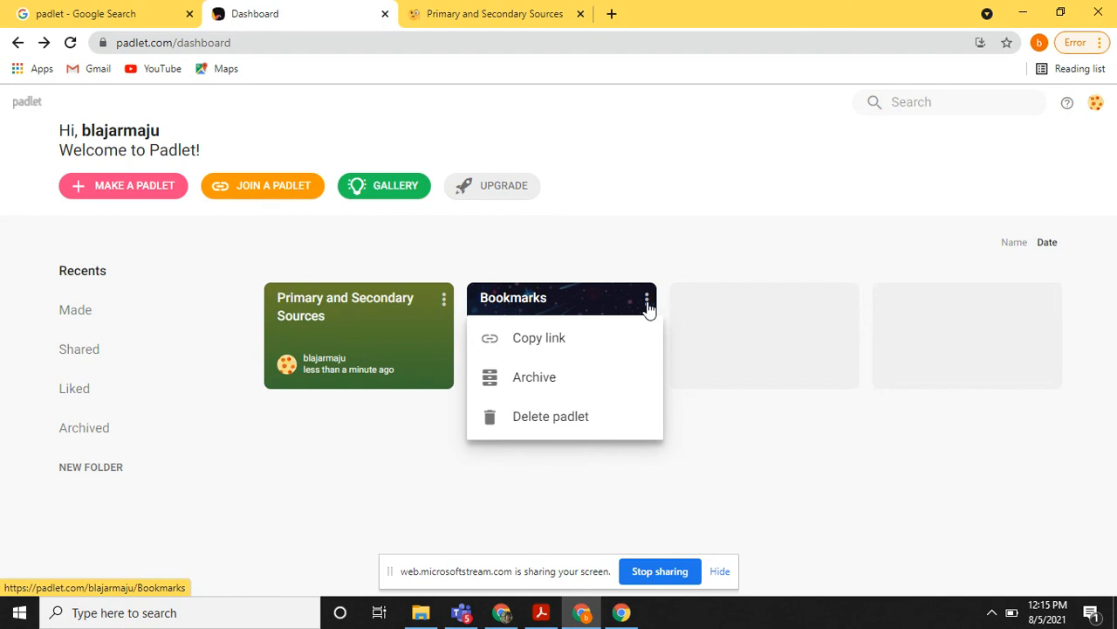
pyautogui.click(577, 428)
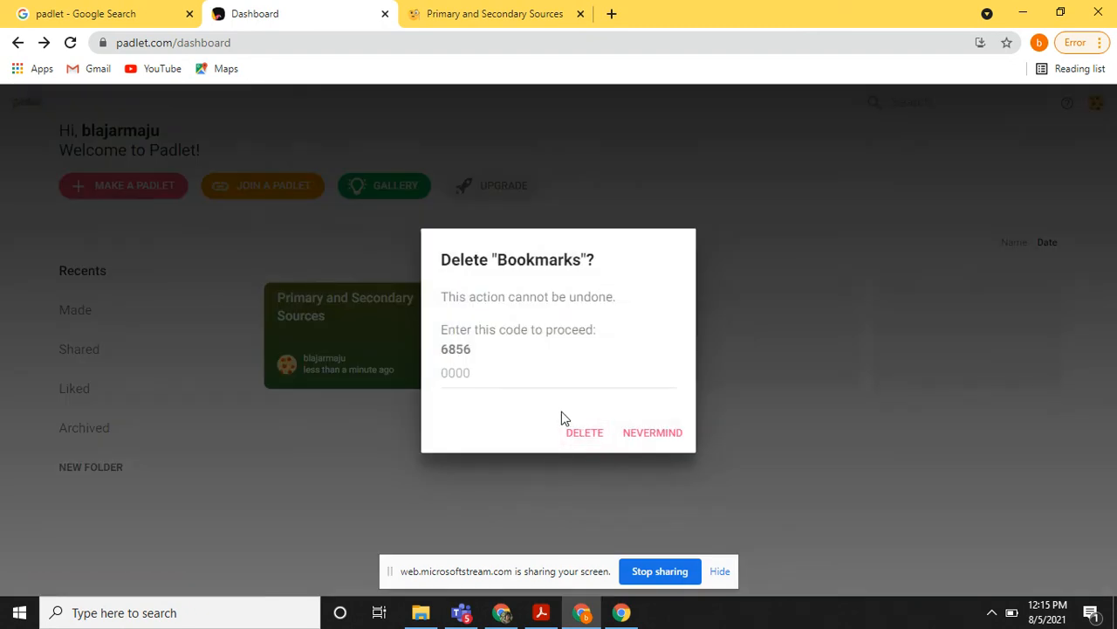
pyautogui.click(490, 375)
pyautogui.write('6856')
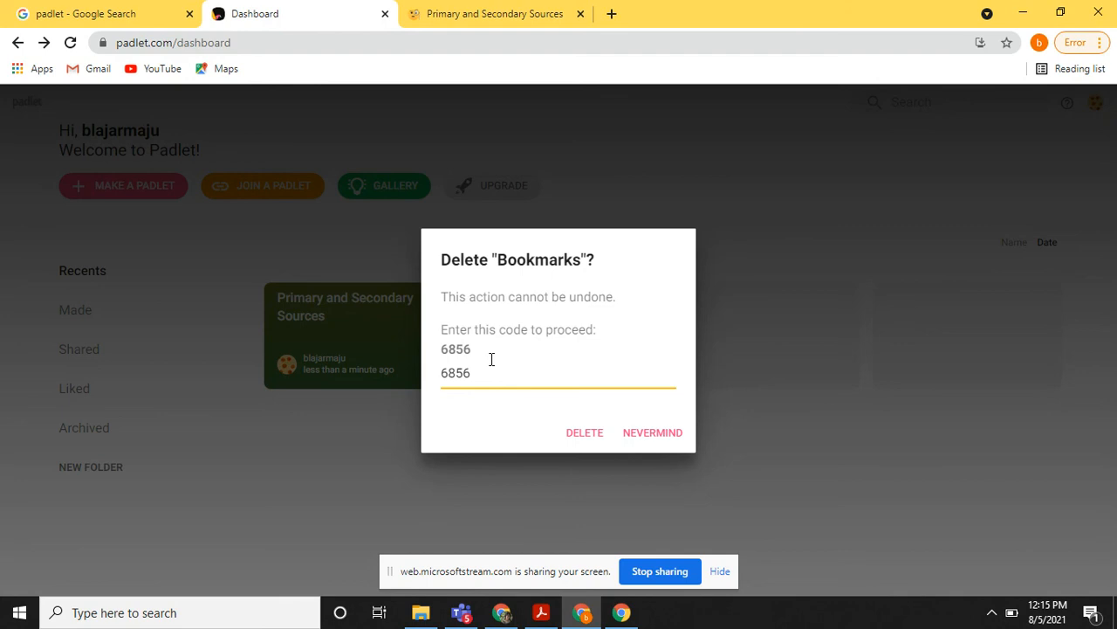
pyautogui.click(585, 433)
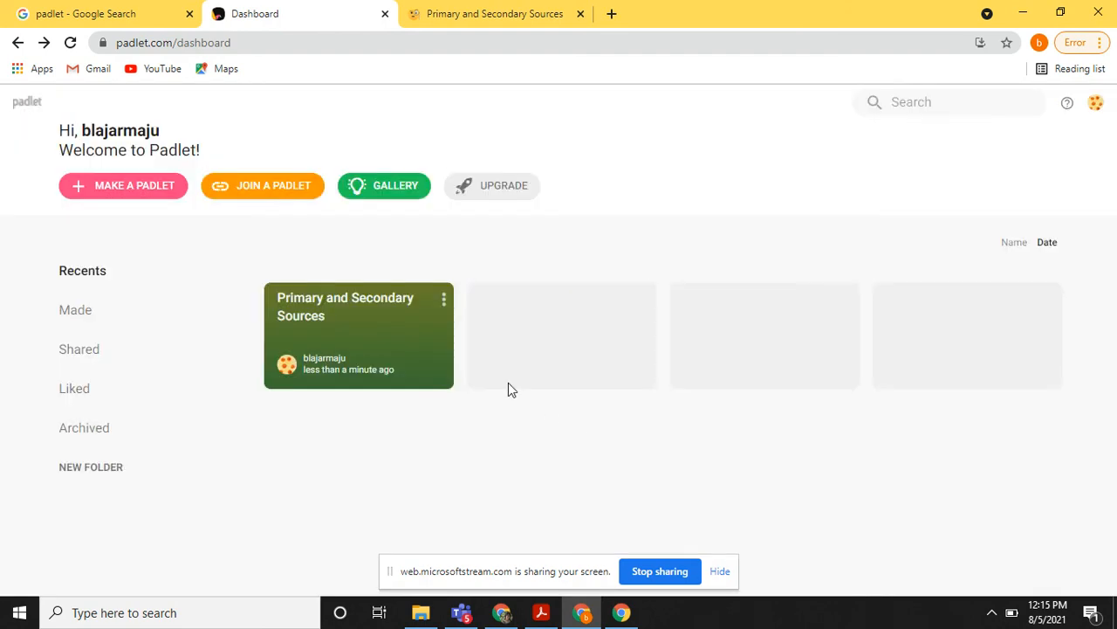
# Show the available options for the Primary and Secondary Sources padlet on the dashboard.
pyautogui.click(445, 300)
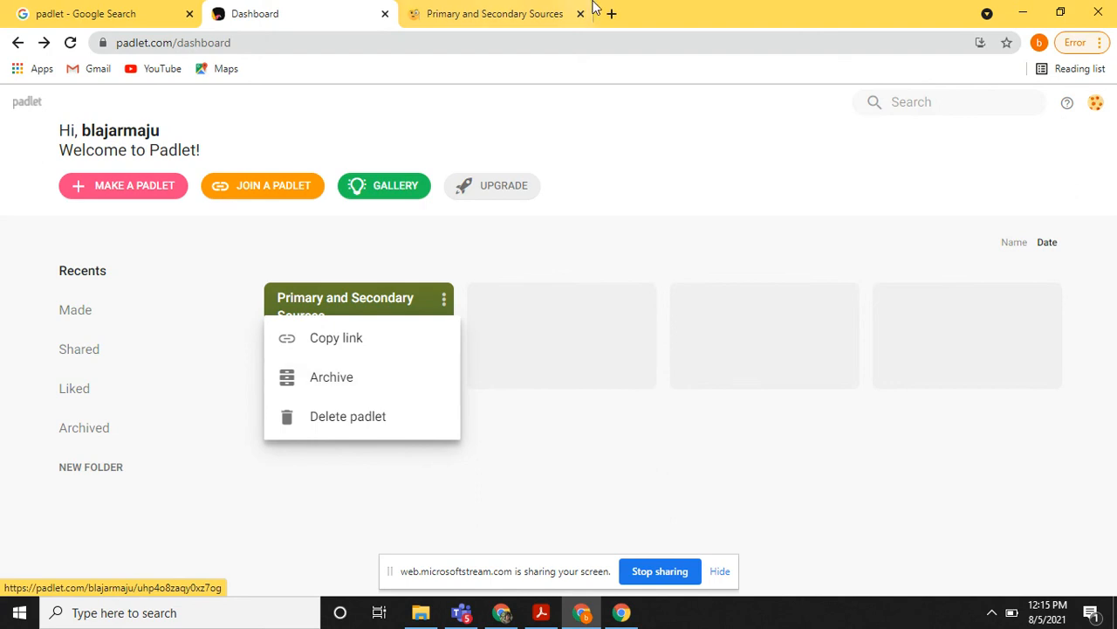
# Export the Primary and Secondary Sources padlet from its sharing options as a PDF in A4 size and portrait orientation.
pyautogui.click(505, 16)
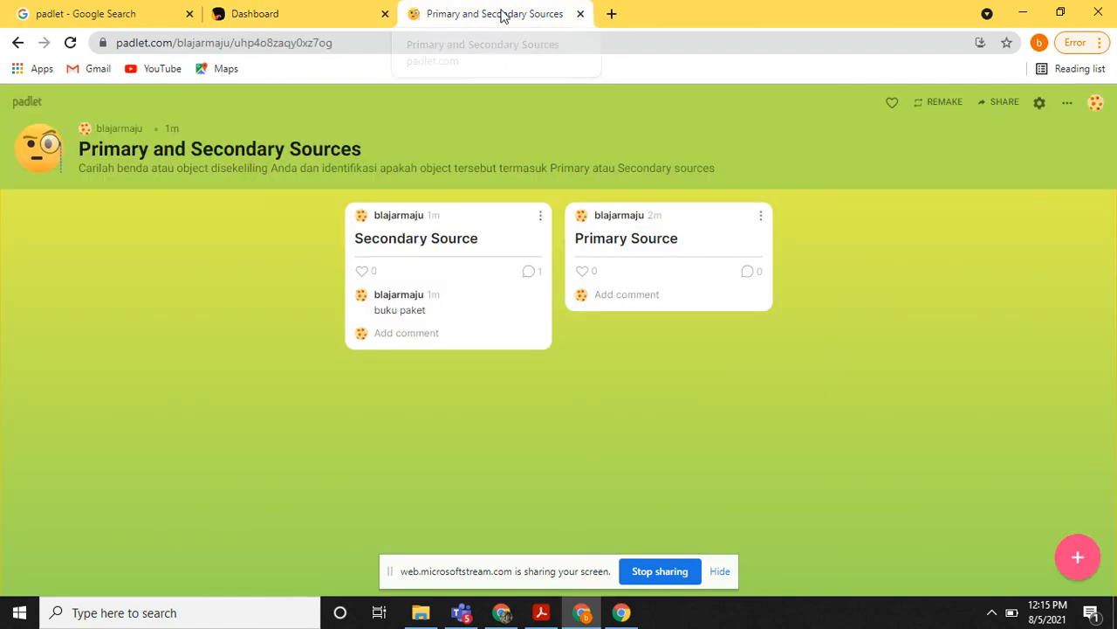
pyautogui.click(1004, 105)
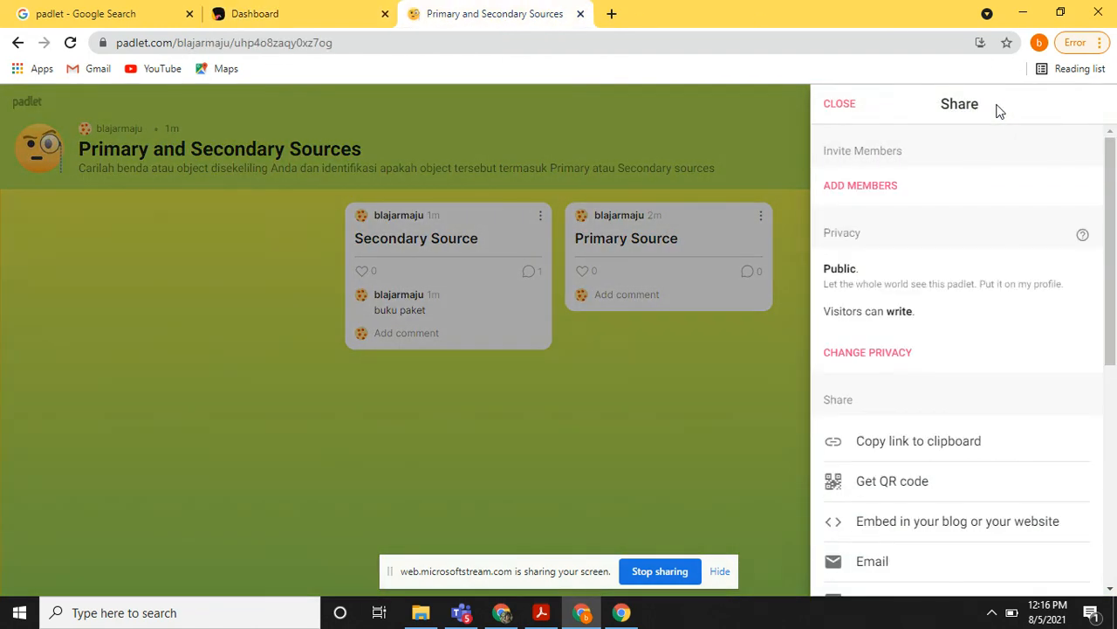
pyautogui.scroll(-2, 978, 340)
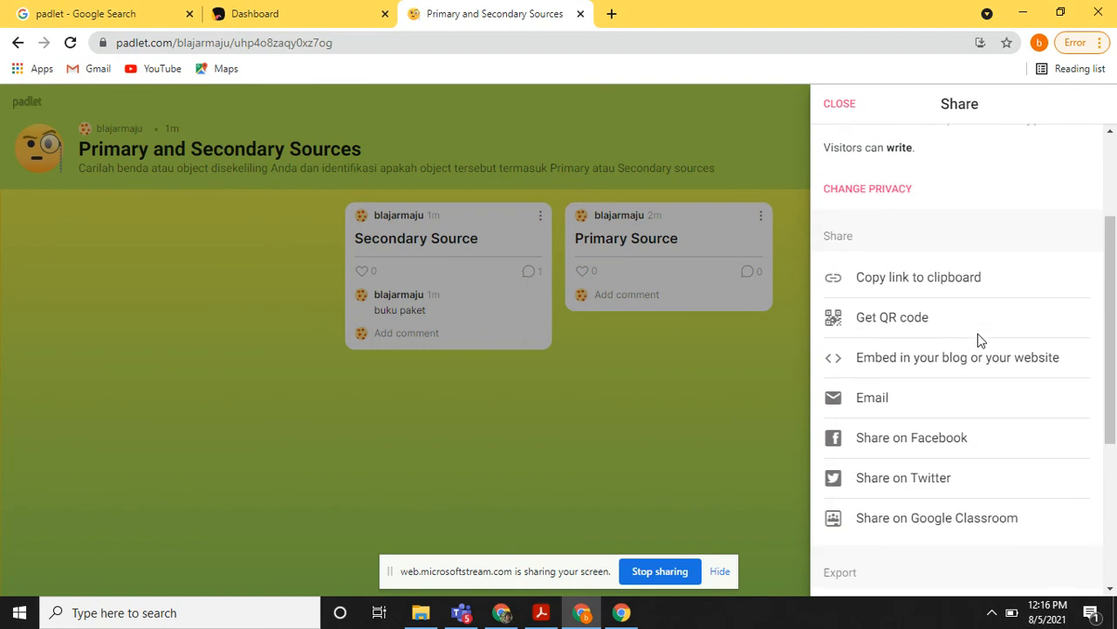
pyautogui.scroll(-2, 978, 339)
pyautogui.scroll(2, 976, 342)
pyautogui.scroll(-2, 976, 341)
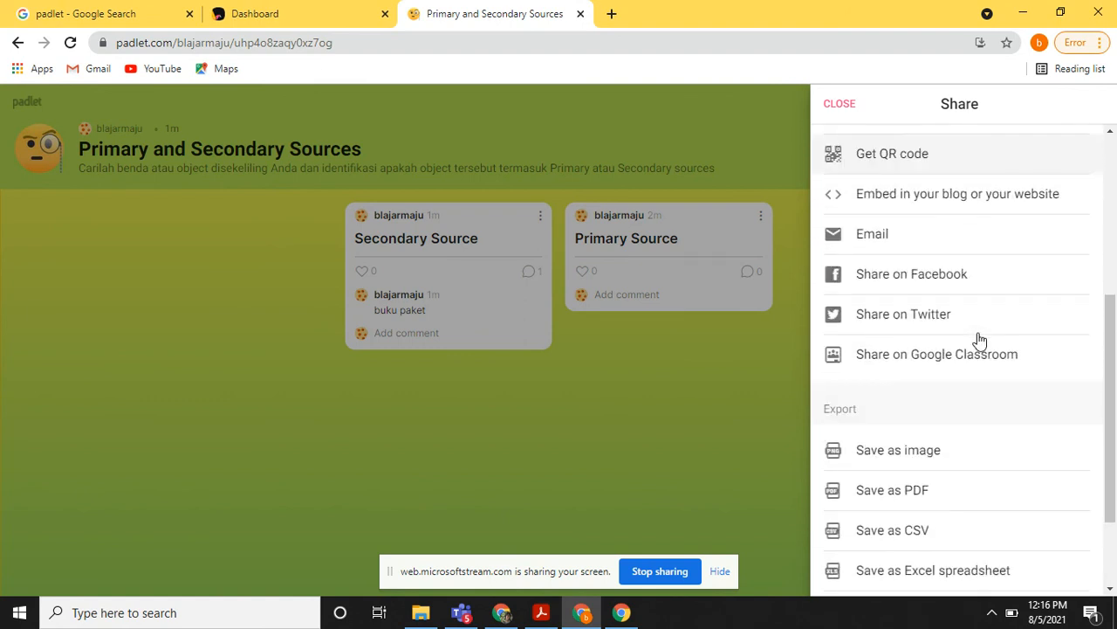
pyautogui.click(886, 493)
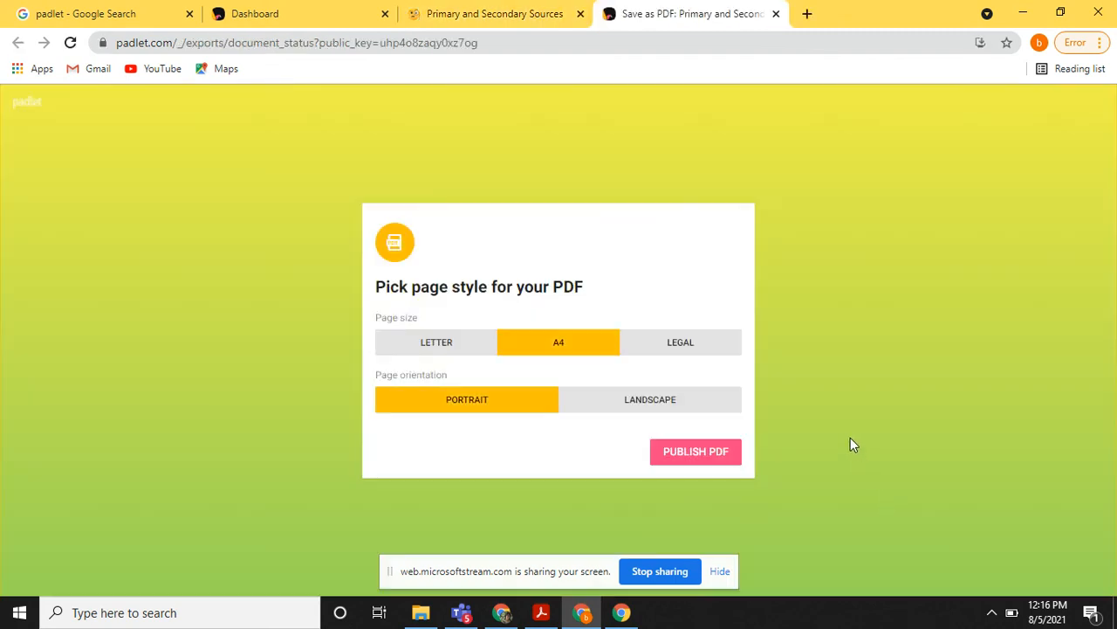
pyautogui.click(686, 453)
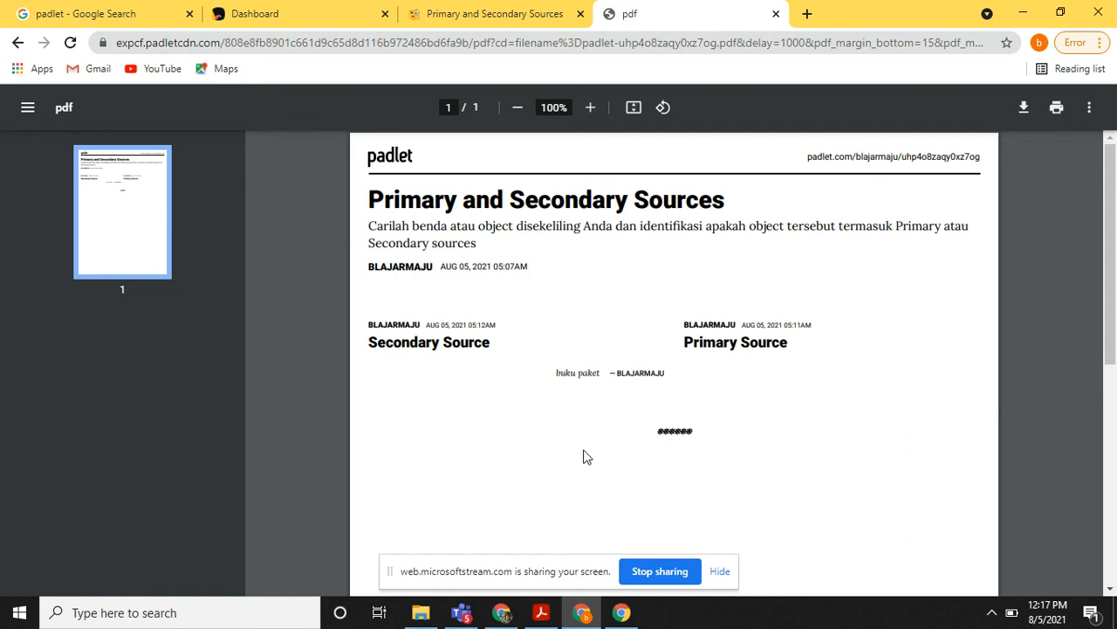
# Start making a new padlet from the dashboard and review the blank layouts from Wall to Timeline.
pyautogui.click(273, 12)
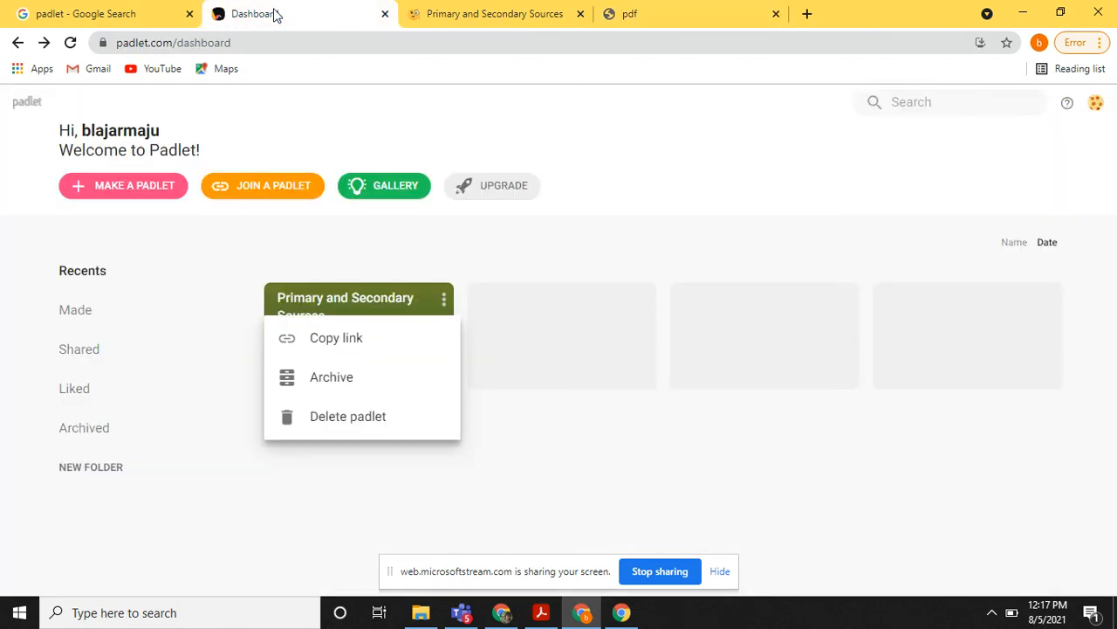
pyautogui.click(156, 190)
pyautogui.click(156, 190)
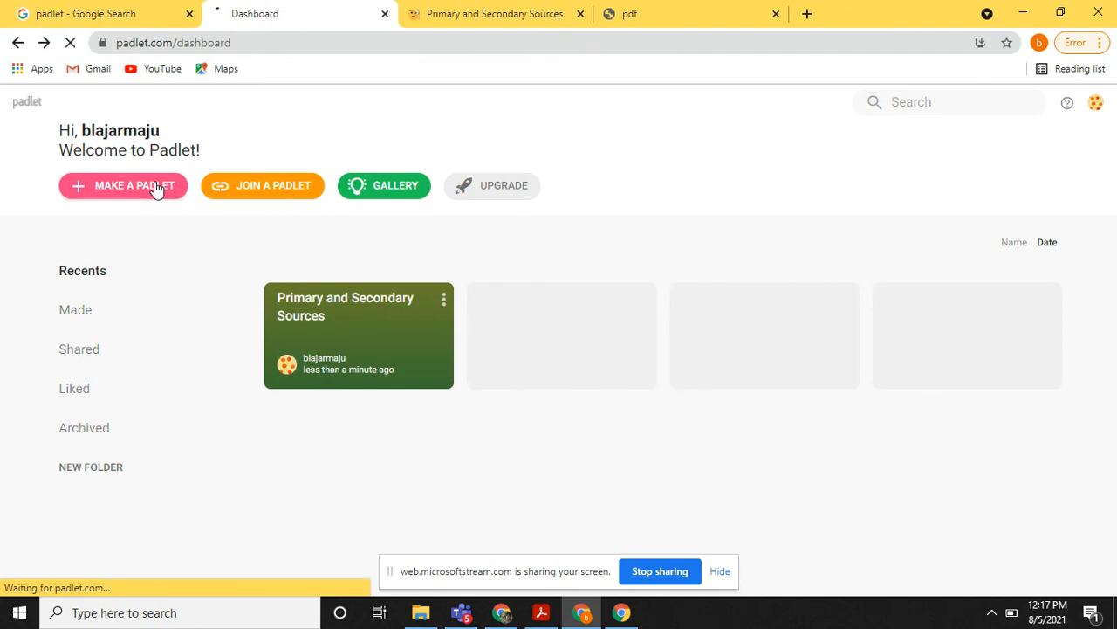
pyautogui.scroll(-2, 620, 489)
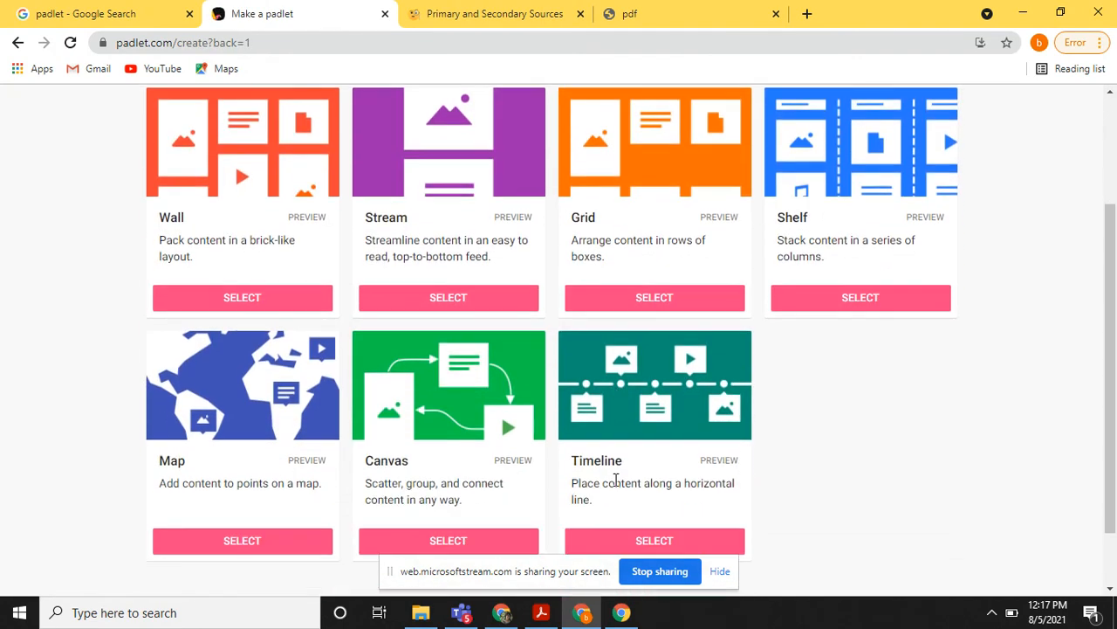
pyautogui.scroll(-1, 609, 476)
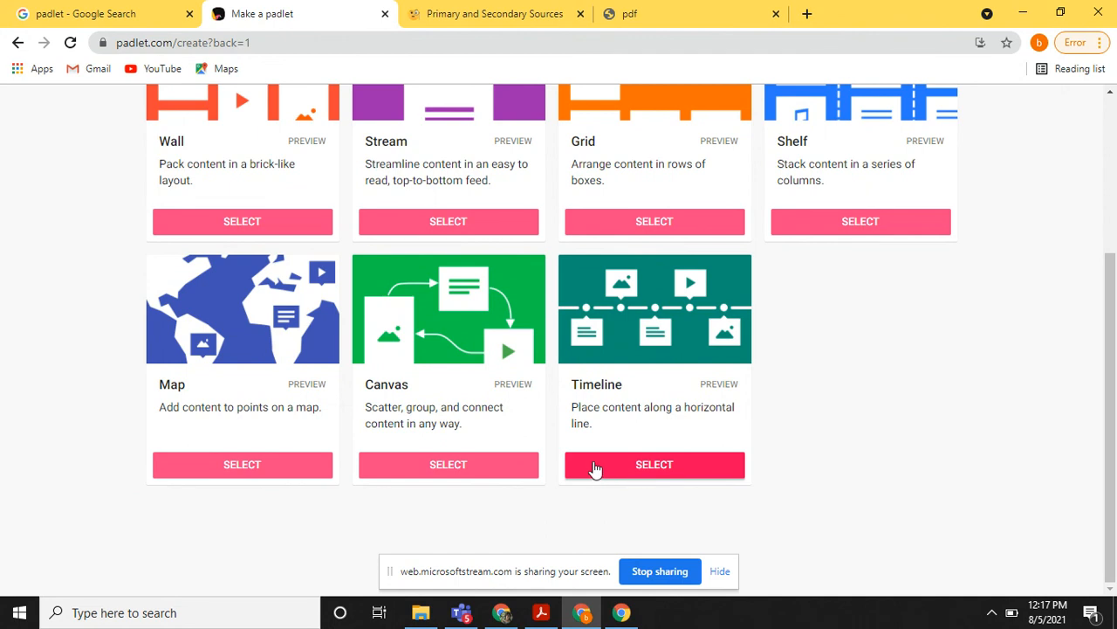
pyautogui.scroll(2, 596, 469)
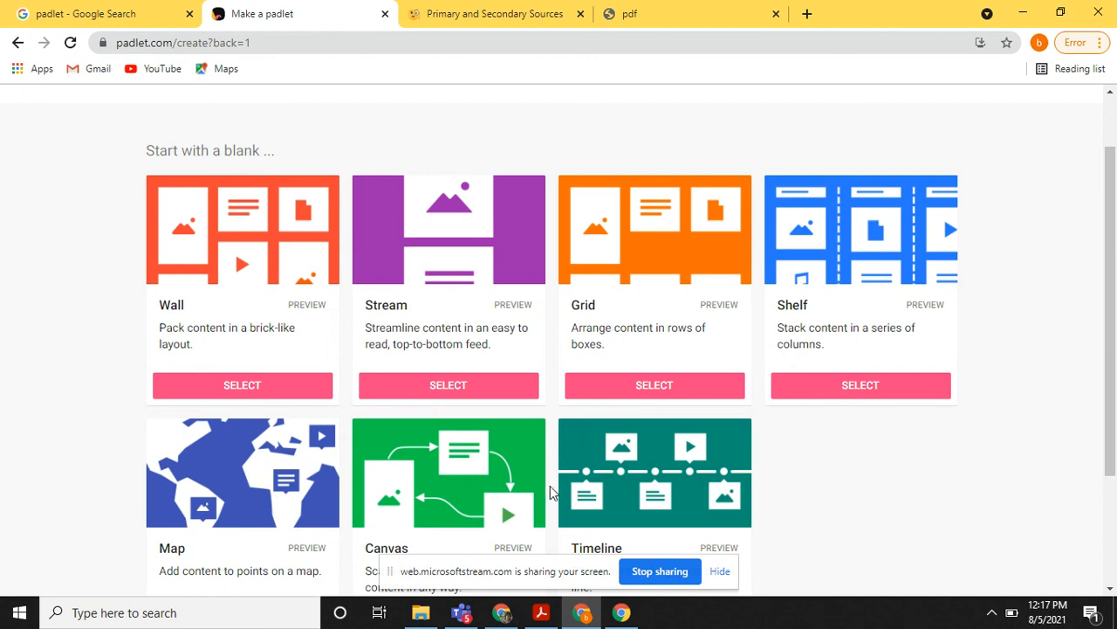
pyautogui.moveTo(512, 618)
pyautogui.click(499, 613)
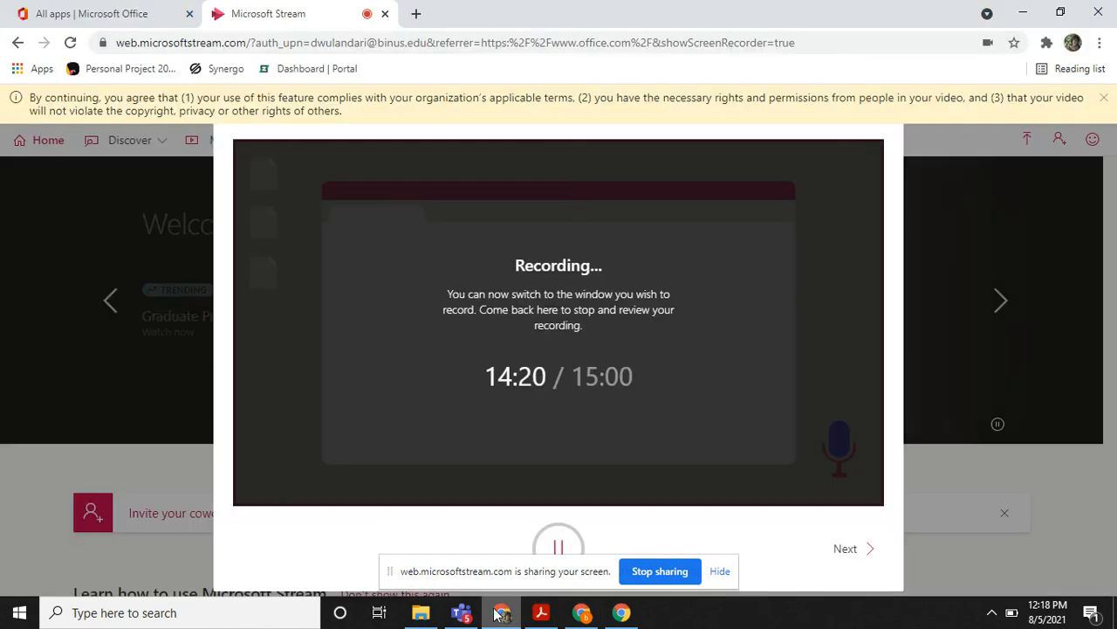